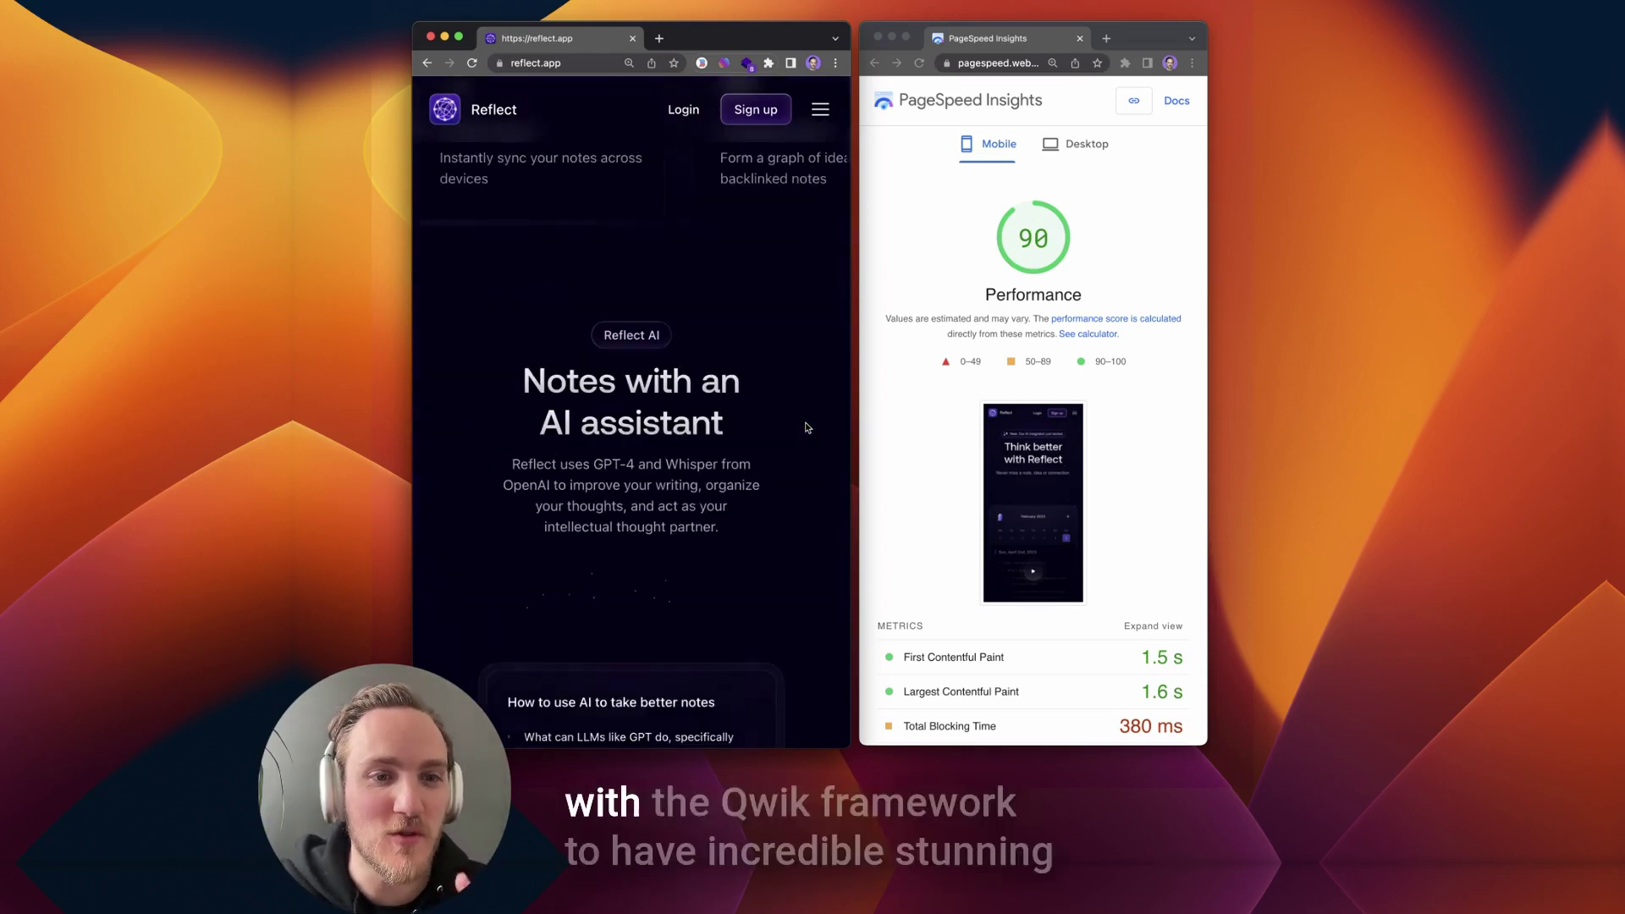
{"action": "scroll", "coordinate": [805, 427], "scroll_direction": "down", "scroll_amount": 5}
{"action": "scroll", "coordinate": [805, 428], "scroll_direction": "down", "scroll_amount": 5}
{"action": "scroll", "coordinate": [806, 428], "scroll_direction": "down", "scroll_amount": 5}
{"action": "scroll", "coordinate": [805, 428], "scroll_direction": "down", "scroll_amount": 5}
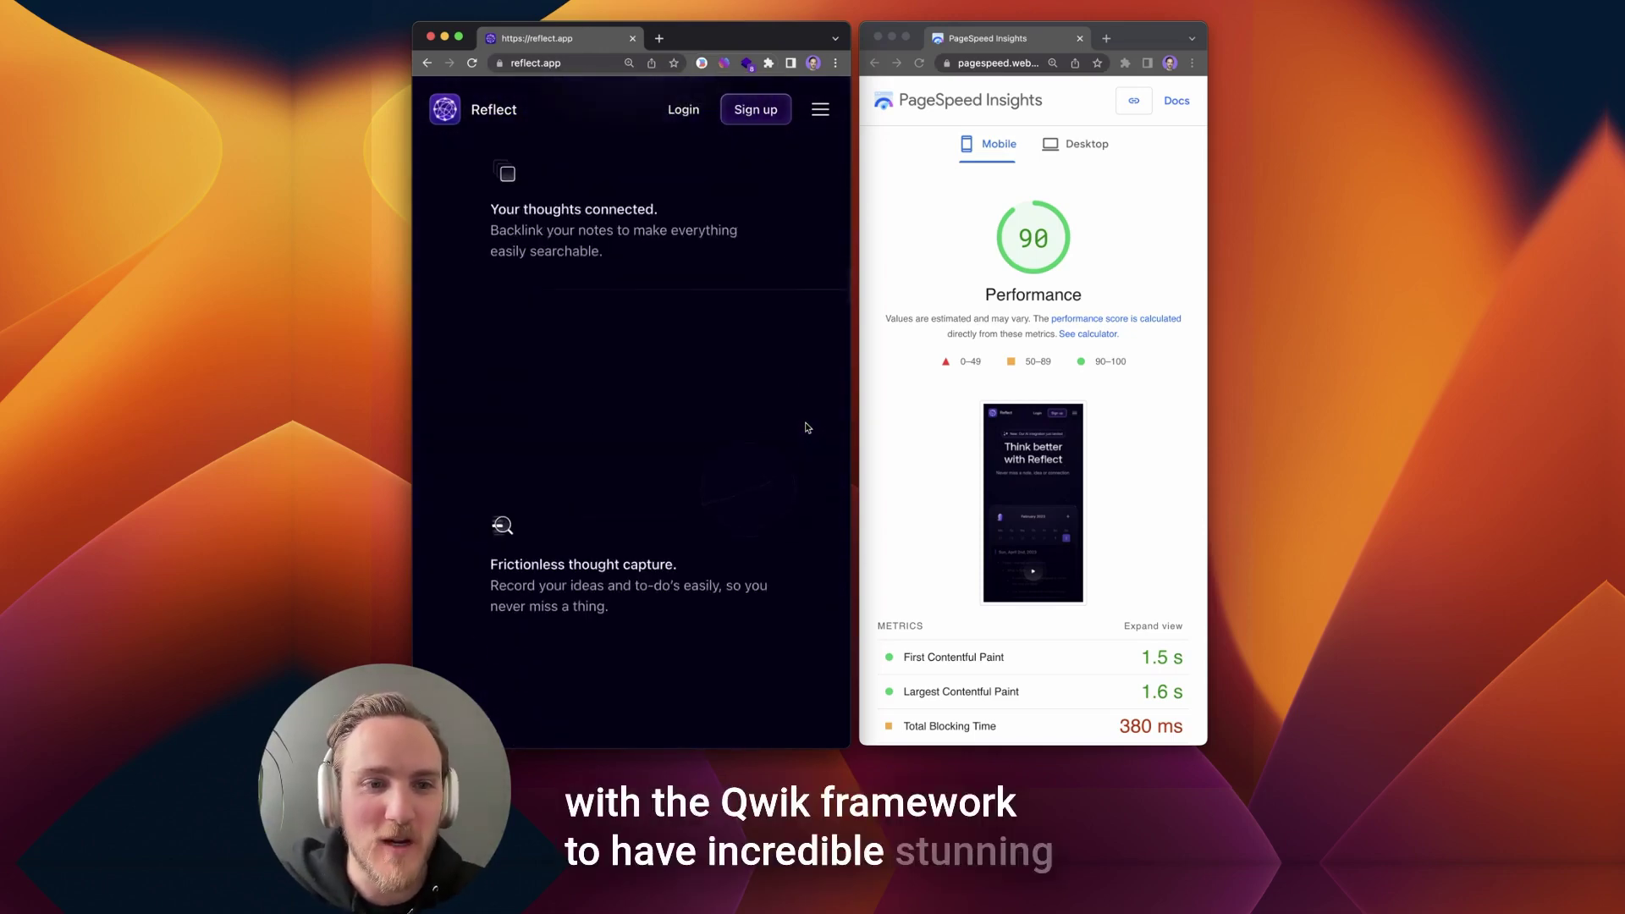
{"action": "scroll", "coordinate": [805, 427], "scroll_direction": "down", "scroll_amount": 1}
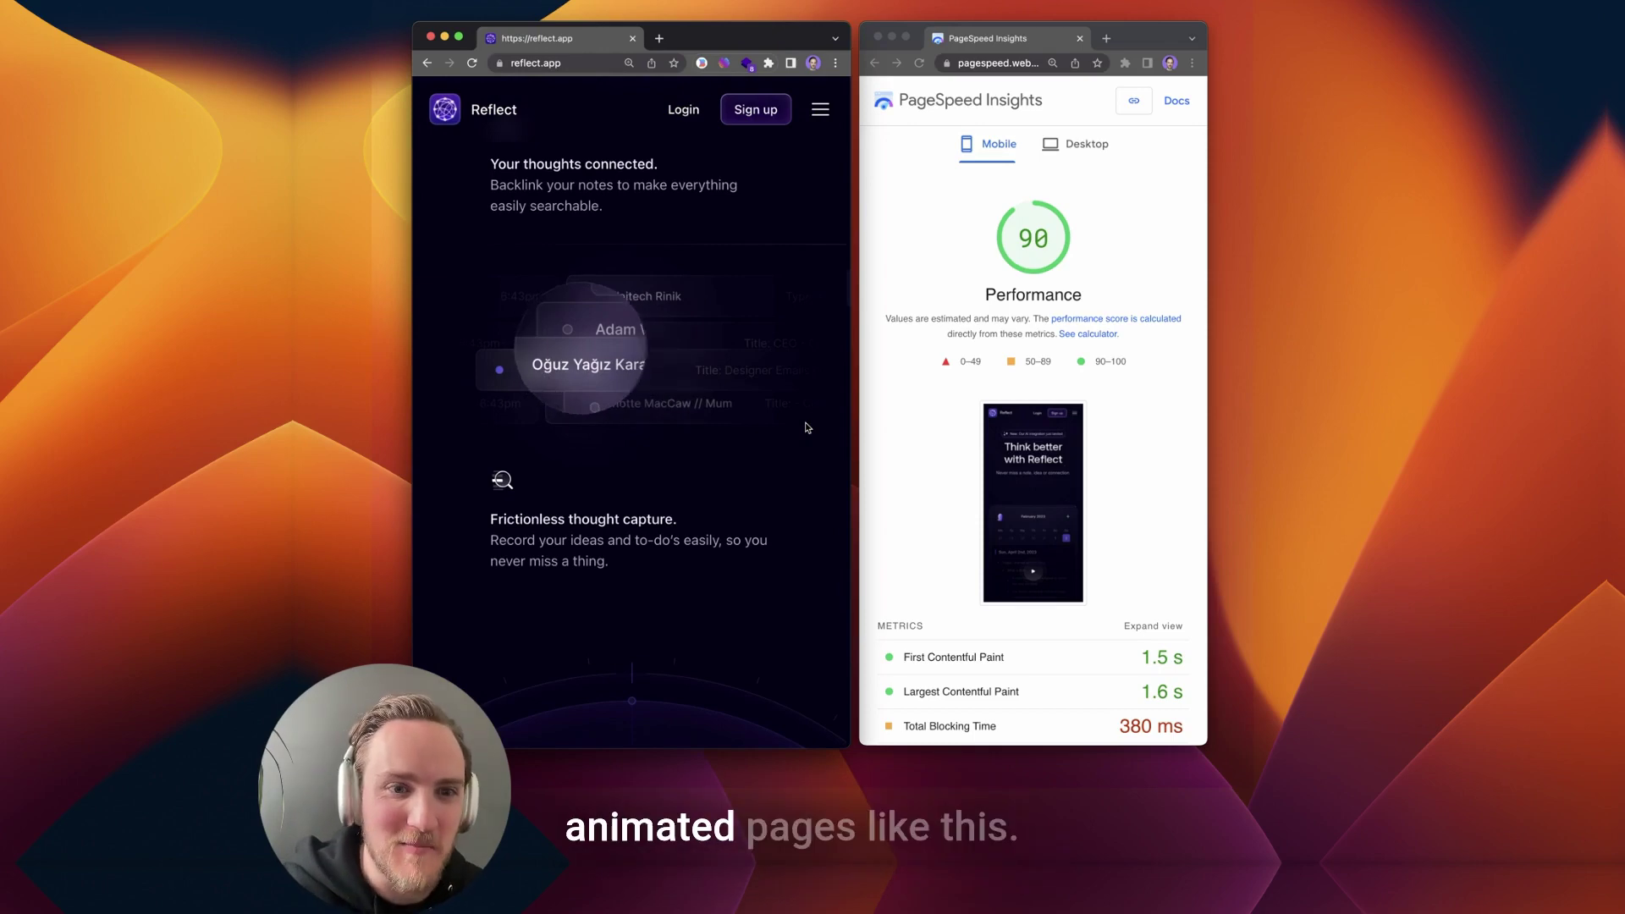
{"action": "scroll", "coordinate": [805, 429], "scroll_direction": "down", "scroll_amount": 5}
{"action": "scroll", "coordinate": [805, 427], "scroll_direction": "down", "scroll_amount": 5}
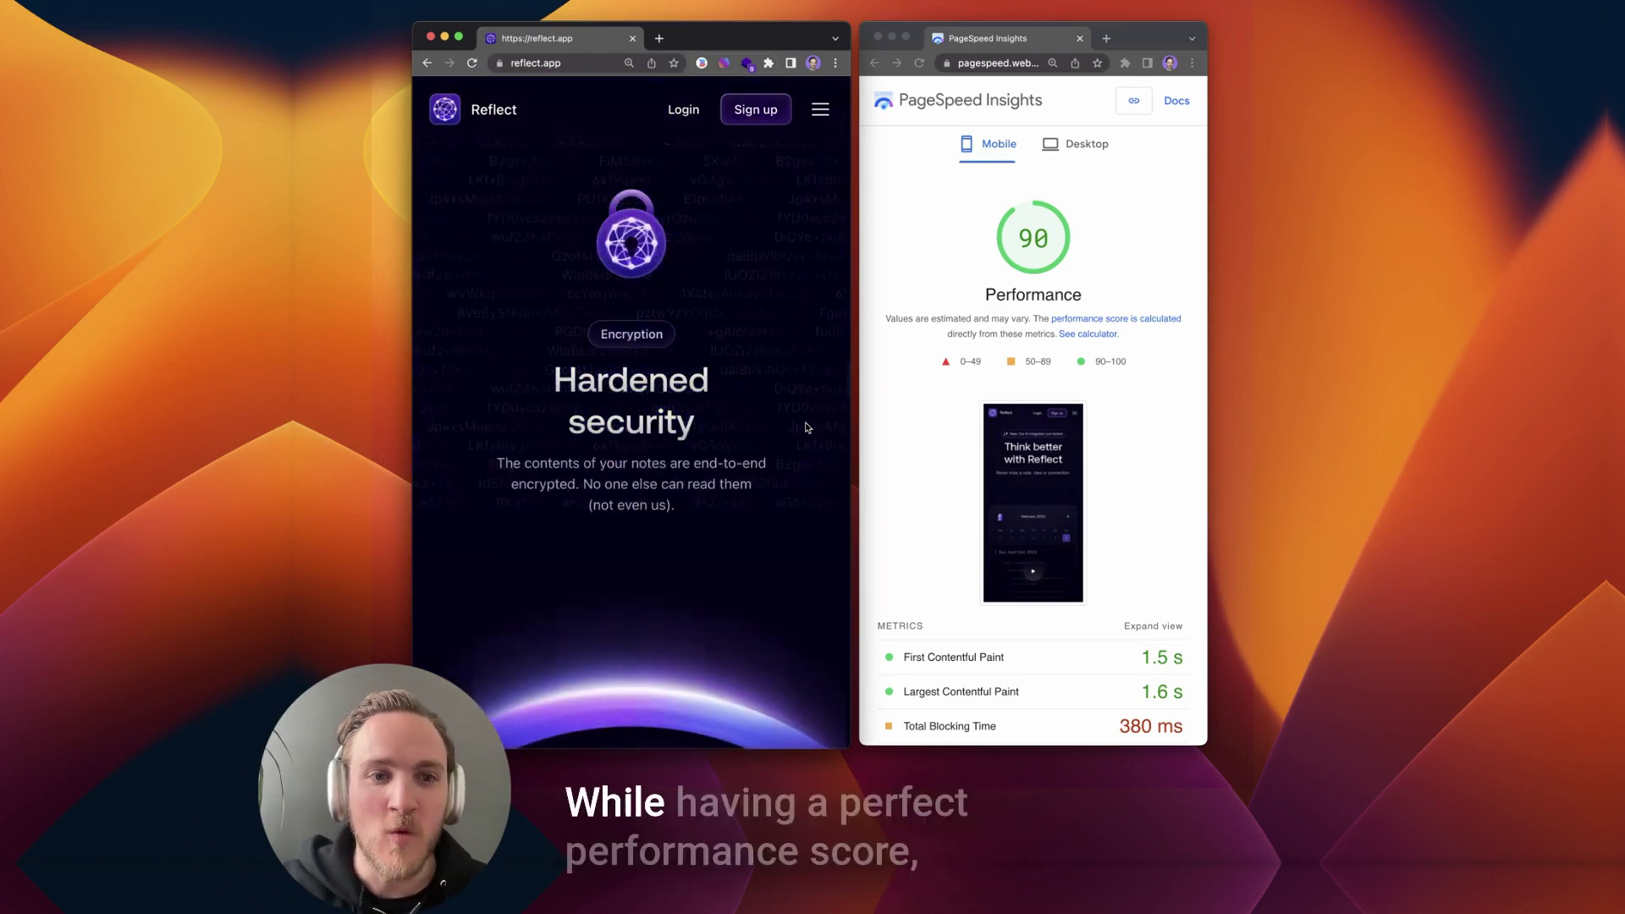
- Bring the PageSpeed Insights window with the mobile score of 90 to the front
{"action": "left_click", "coordinate": [1150, 282]}
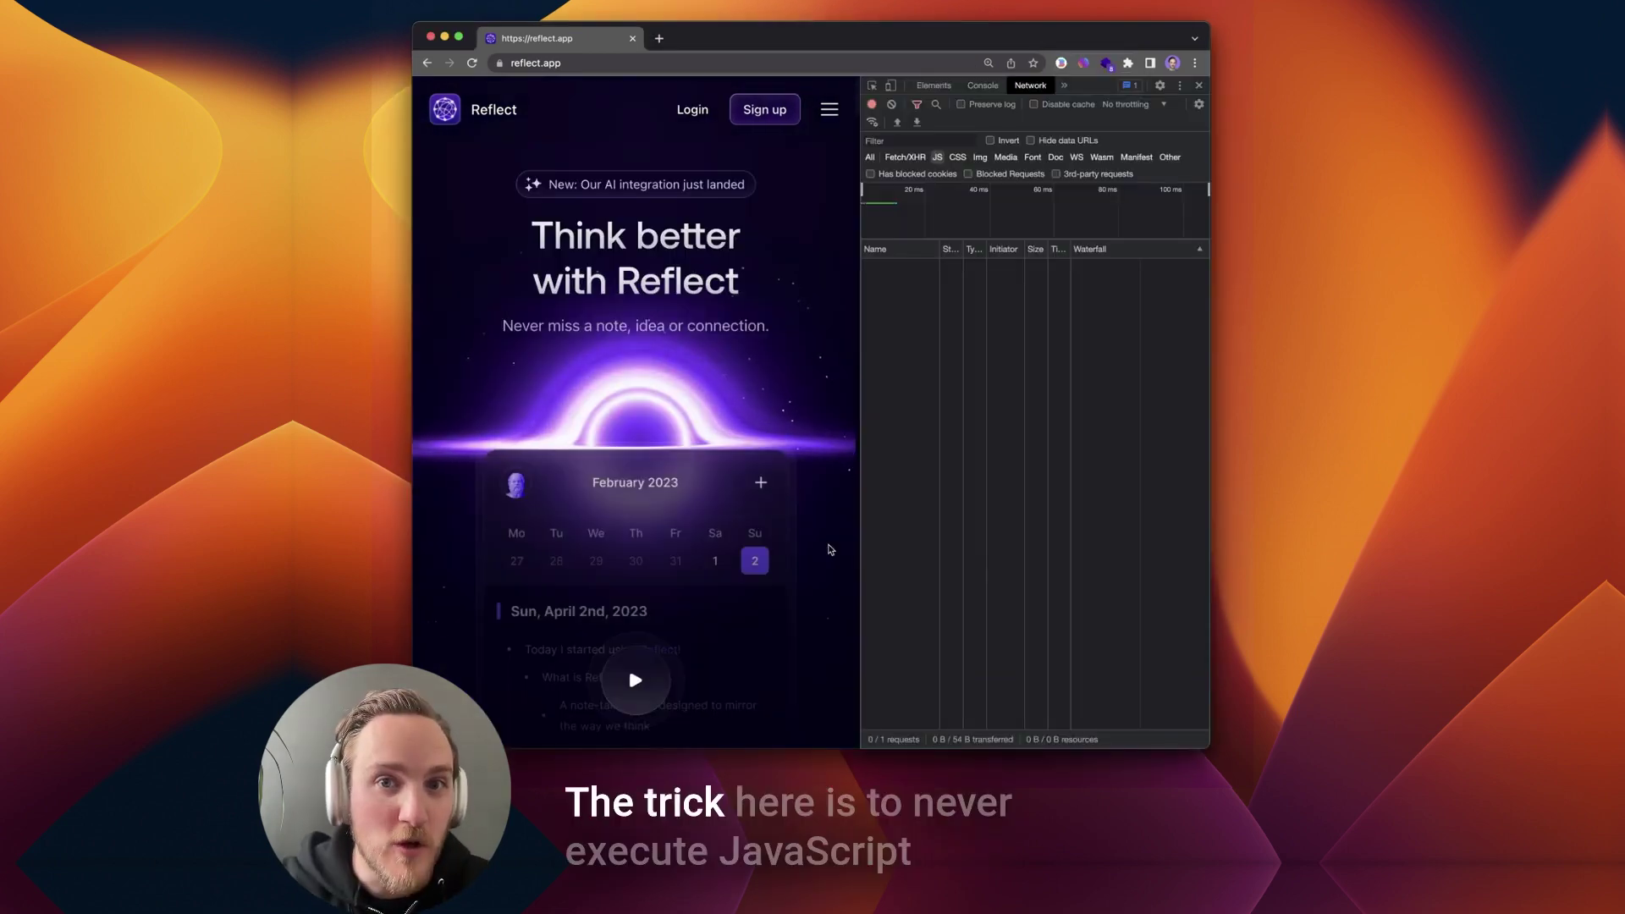
{"action": "scroll", "coordinate": [829, 548], "scroll_direction": "down", "scroll_amount": 5}
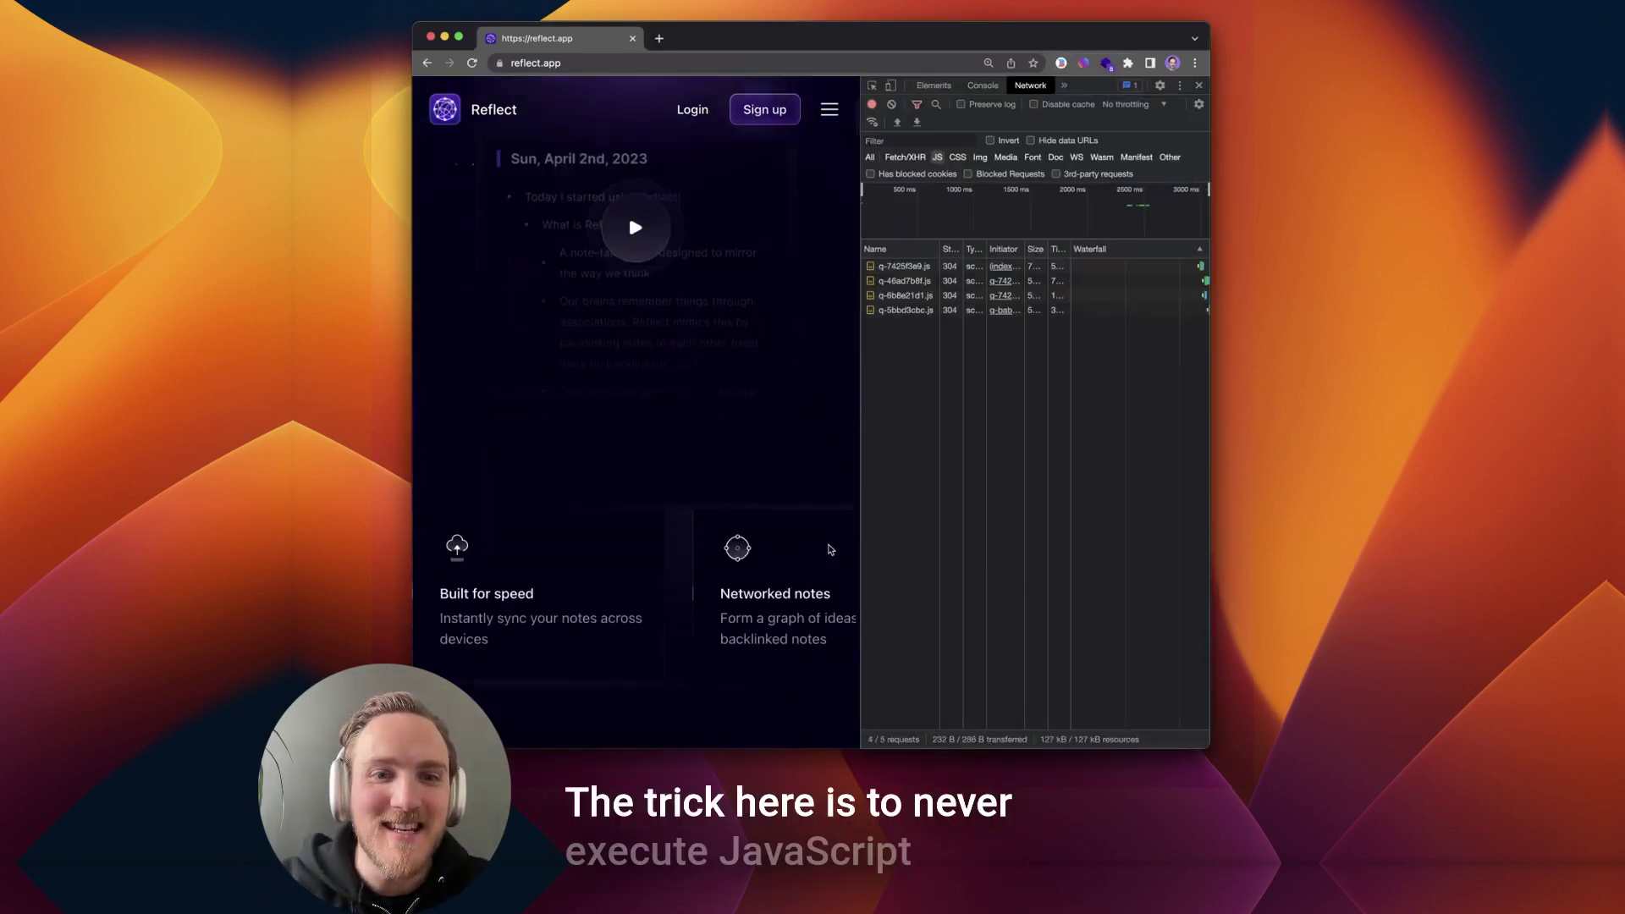
{"action": "scroll", "coordinate": [830, 549], "scroll_direction": "down", "scroll_amount": 2}
{"action": "scroll", "coordinate": [830, 548], "scroll_direction": "down", "scroll_amount": 3}
{"action": "scroll", "coordinate": [830, 549], "scroll_direction": "down", "scroll_amount": 3}
{"action": "scroll", "coordinate": [830, 549], "scroll_direction": "down", "scroll_amount": 2}
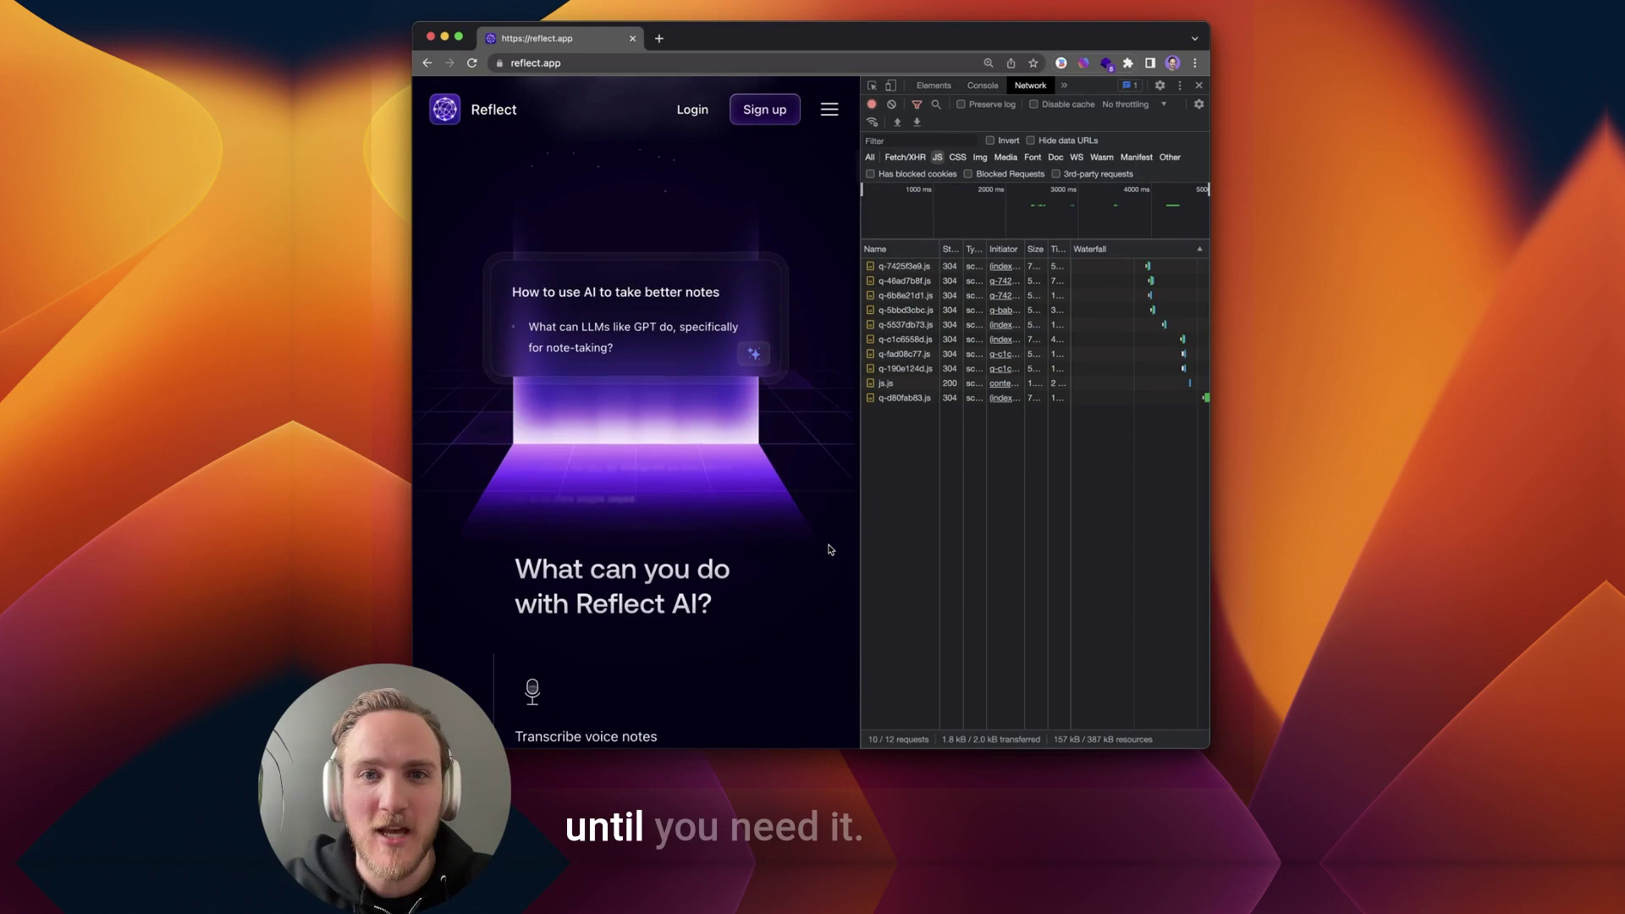
{"action": "scroll", "coordinate": [829, 549], "scroll_direction": "down", "scroll_amount": 2}
{"action": "scroll", "coordinate": [830, 549], "scroll_direction": "down", "scroll_amount": 4}
{"action": "scroll", "coordinate": [829, 550], "scroll_direction": "down", "scroll_amount": 2}
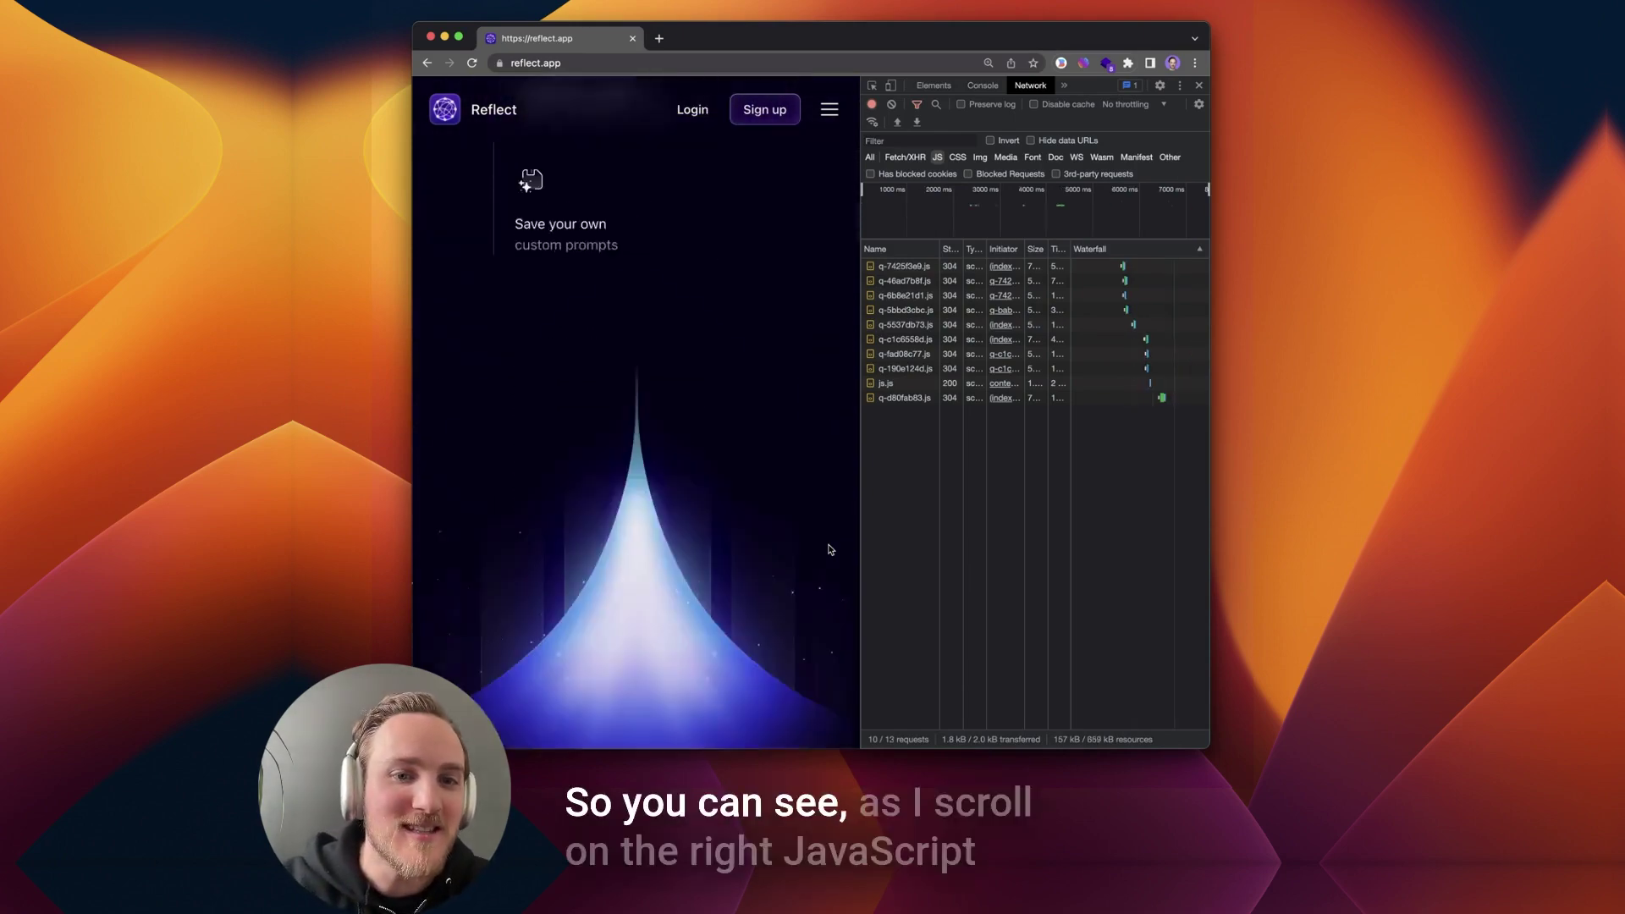
{"action": "scroll", "coordinate": [829, 549], "scroll_direction": "down", "scroll_amount": 3}
{"action": "scroll", "coordinate": [829, 549], "scroll_direction": "down", "scroll_amount": 3}
{"action": "scroll", "coordinate": [829, 548], "scroll_direction": "down", "scroll_amount": 3}
{"action": "scroll", "coordinate": [829, 548], "scroll_direction": "down", "scroll_amount": 3}
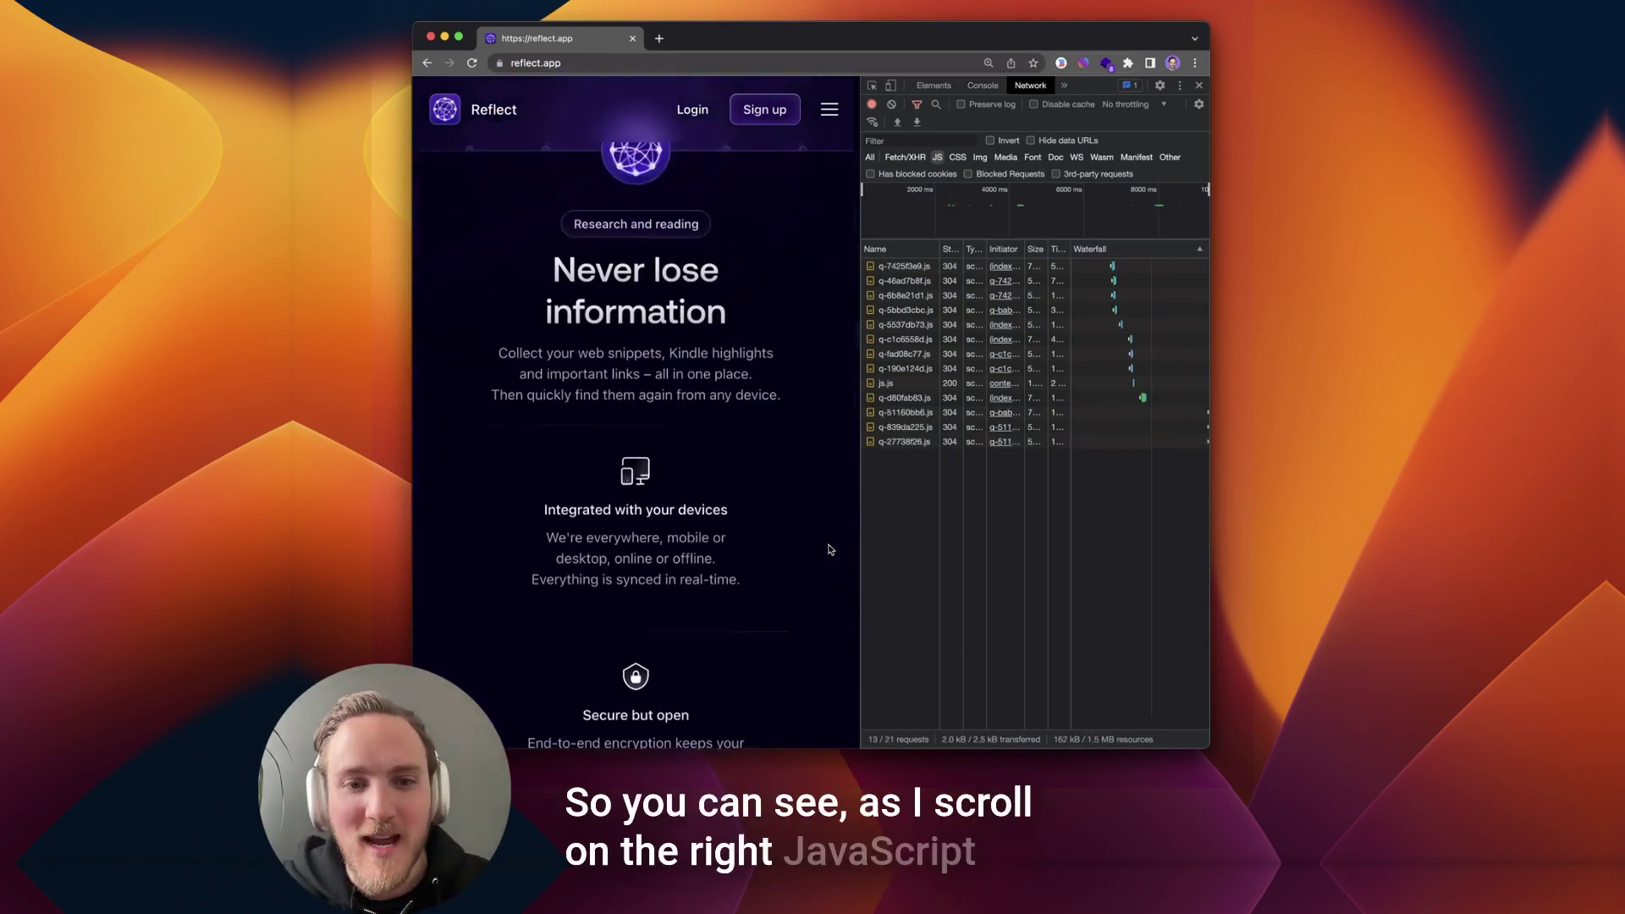
{"action": "scroll", "coordinate": [829, 549], "scroll_direction": "down", "scroll_amount": 3}
{"action": "scroll", "coordinate": [828, 548], "scroll_direction": "down", "scroll_amount": 3}
{"action": "scroll", "coordinate": [830, 549], "scroll_direction": "down", "scroll_amount": 2}
{"action": "scroll", "coordinate": [830, 549], "scroll_direction": "down", "scroll_amount": 3}
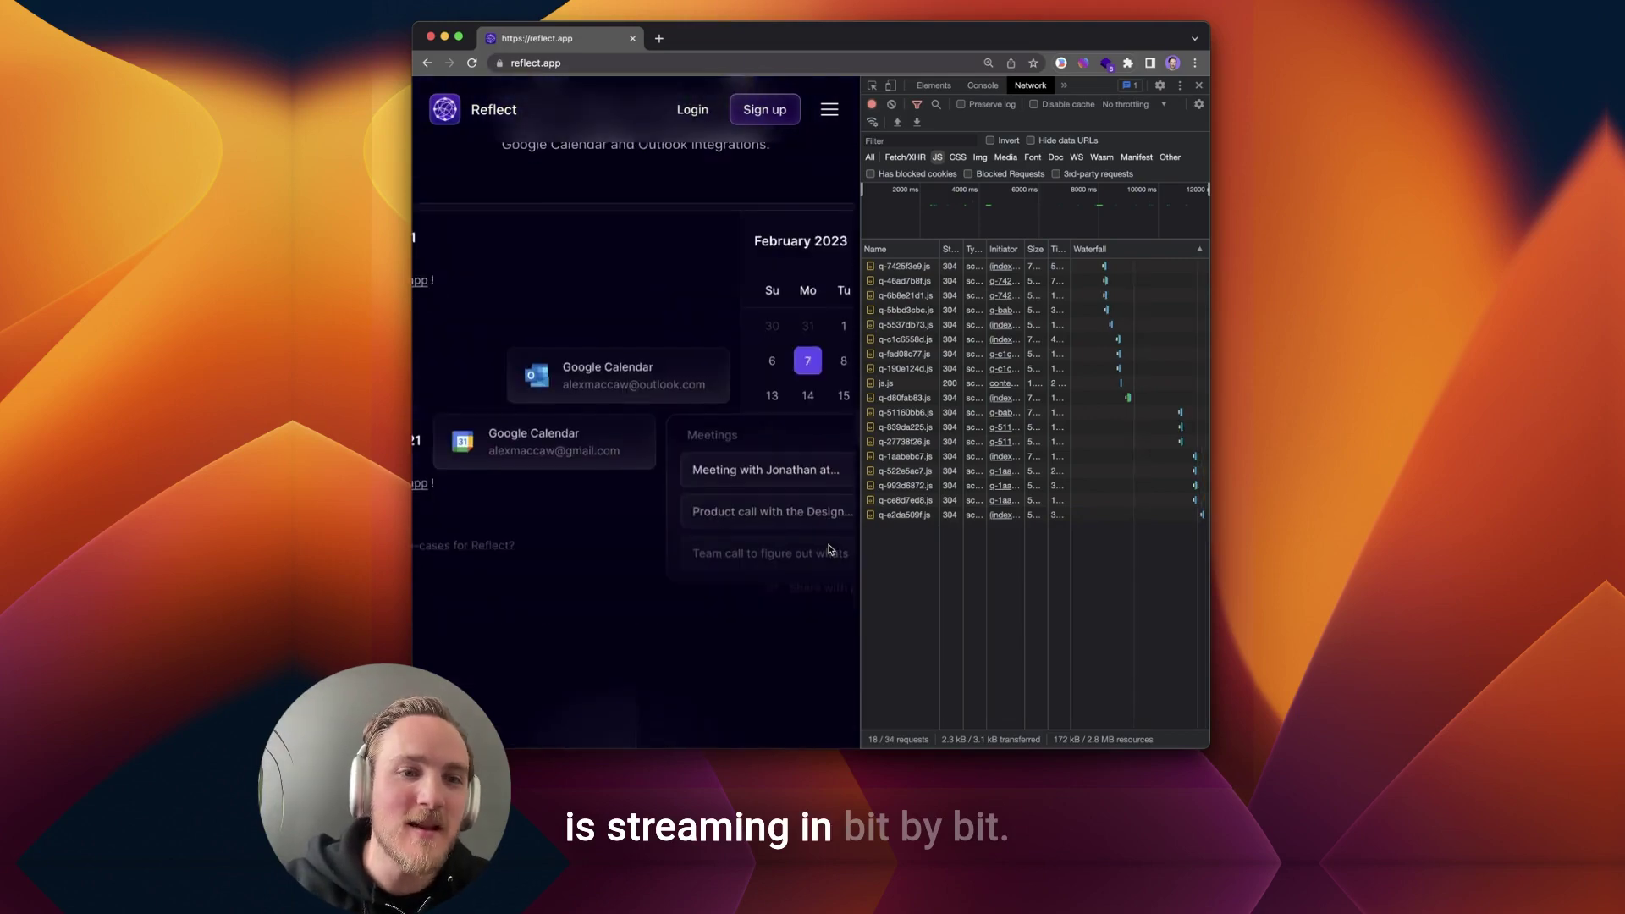
{"action": "scroll", "coordinate": [830, 549], "scroll_direction": "down", "scroll_amount": 3}
{"action": "scroll", "coordinate": [830, 549], "scroll_direction": "down", "scroll_amount": 3}
{"action": "scroll", "coordinate": [829, 548], "scroll_direction": "down", "scroll_amount": 1}
{"action": "scroll", "coordinate": [830, 549], "scroll_direction": "down", "scroll_amount": 3}
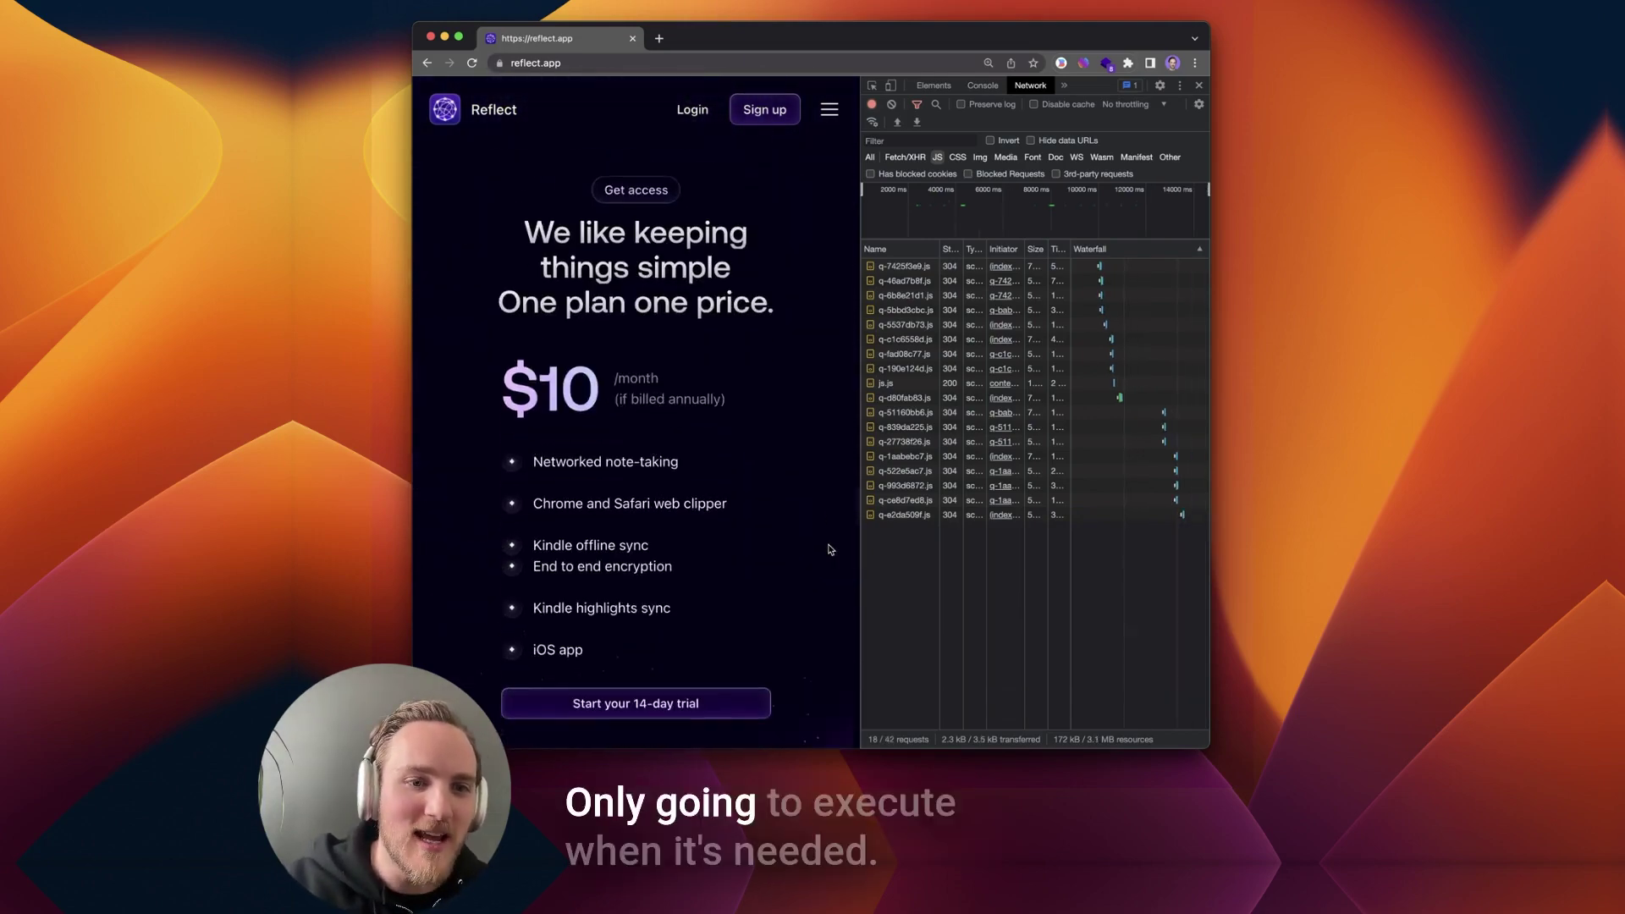
{"action": "scroll", "coordinate": [829, 548], "scroll_direction": "down", "scroll_amount": 3}
{"action": "scroll", "coordinate": [829, 548], "scroll_direction": "down", "scroll_amount": 3}
{"action": "scroll", "coordinate": [829, 550], "scroll_direction": "down", "scroll_amount": 1}
{"action": "scroll", "coordinate": [830, 548], "scroll_direction": "down", "scroll_amount": 1}
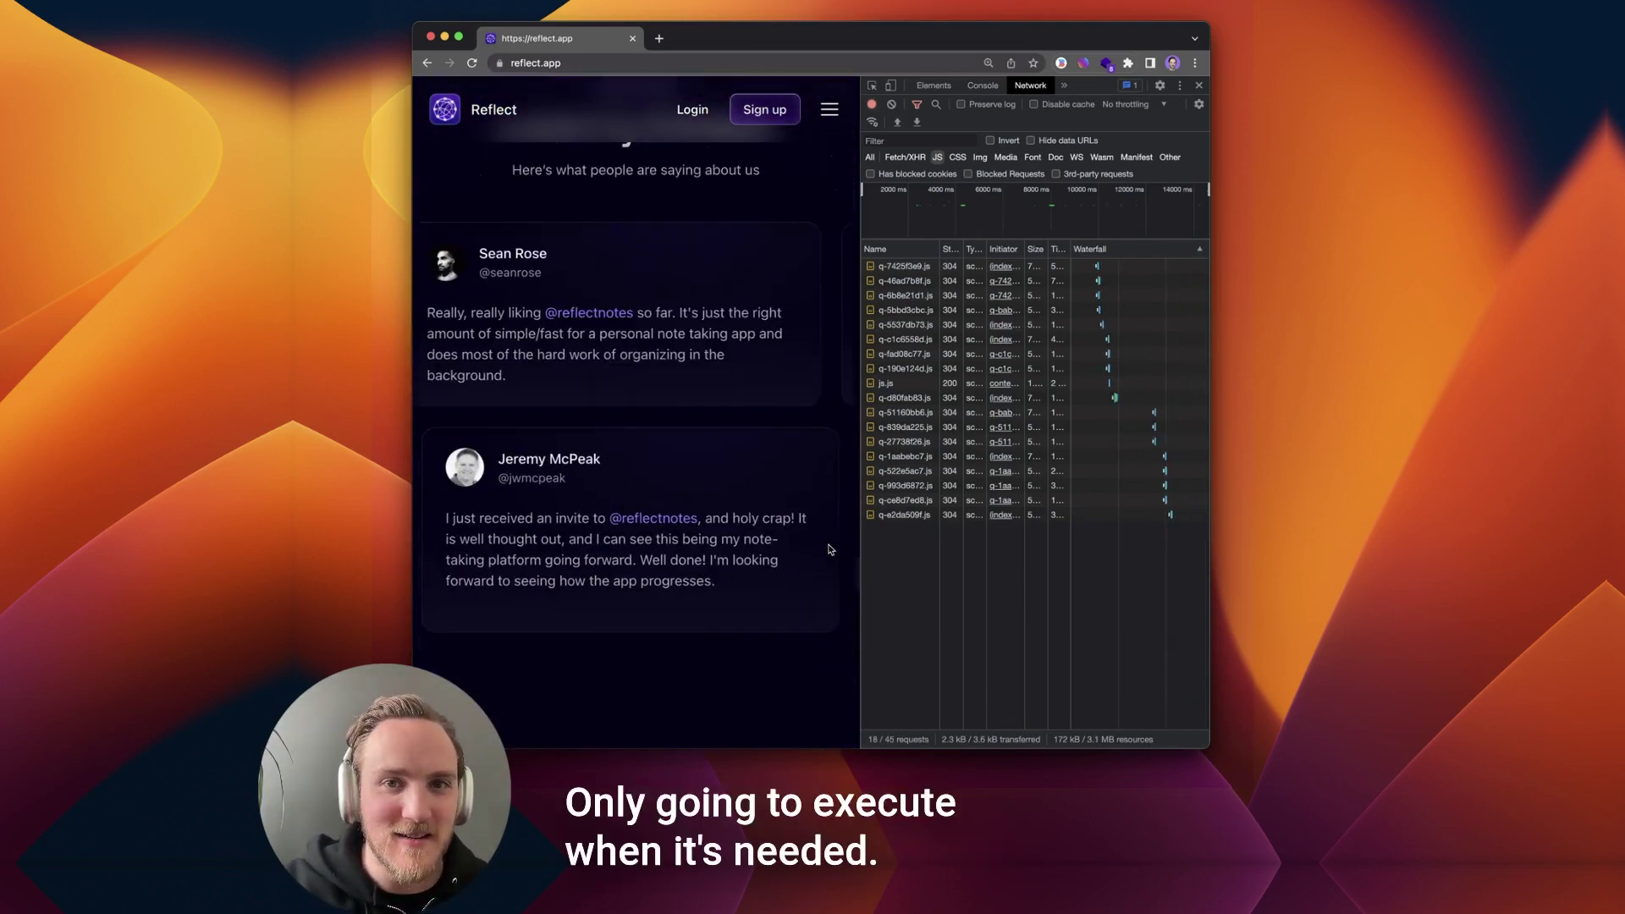
{"action": "left_click", "coordinate": [909, 295]}
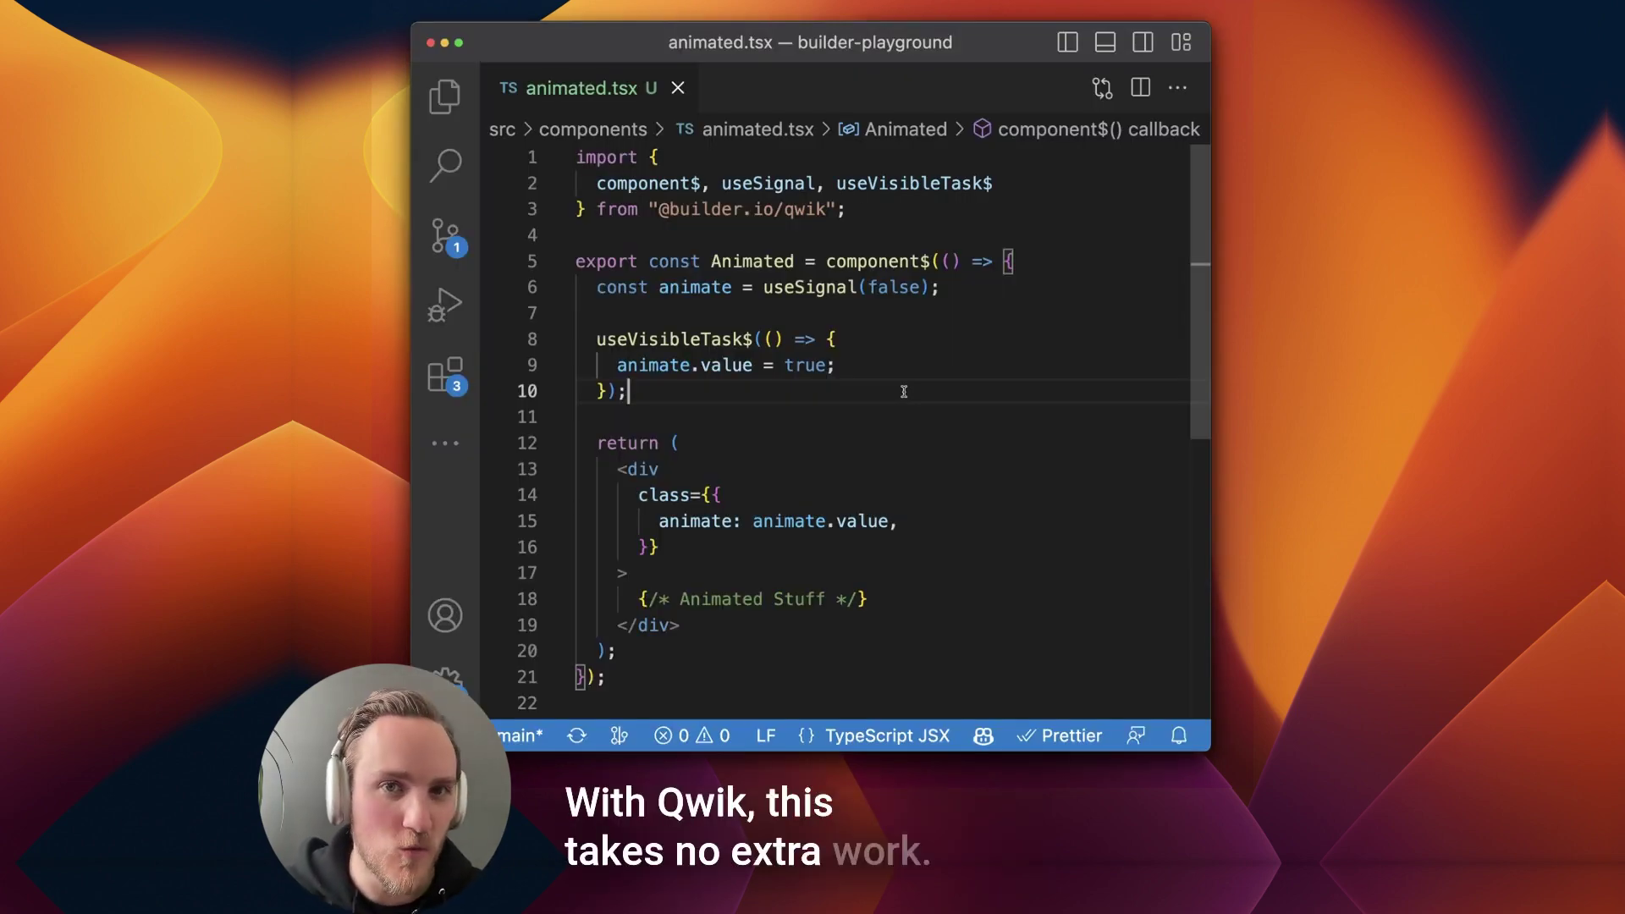
{"action": "left_click", "coordinate": [712, 340]}
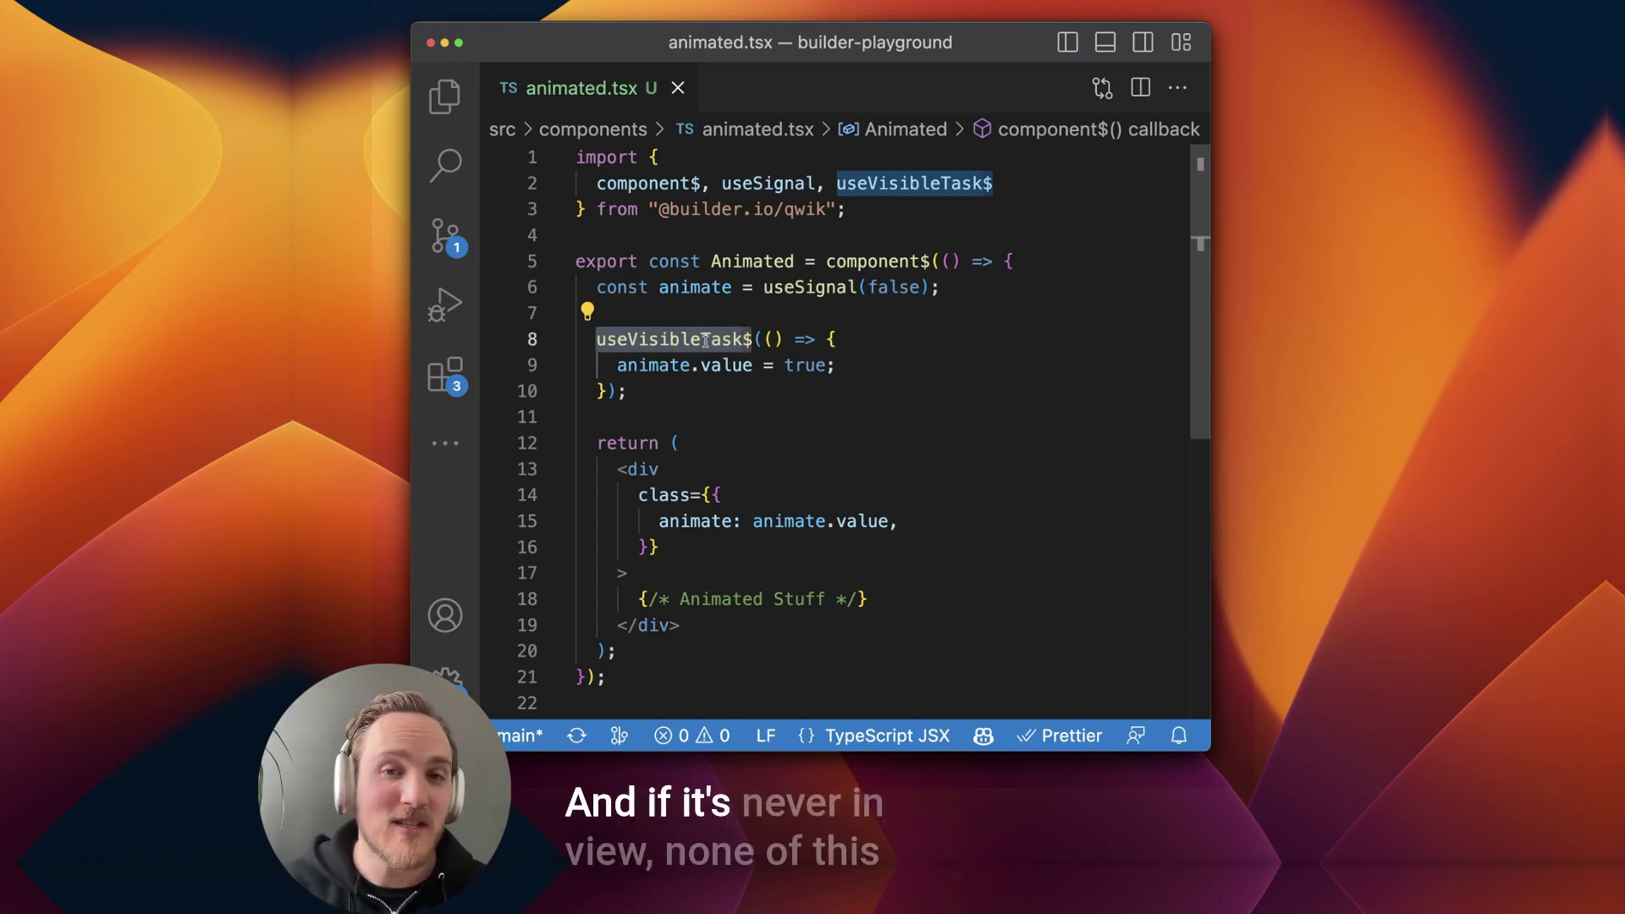
{"action": "key", "text": "cmd+a"}
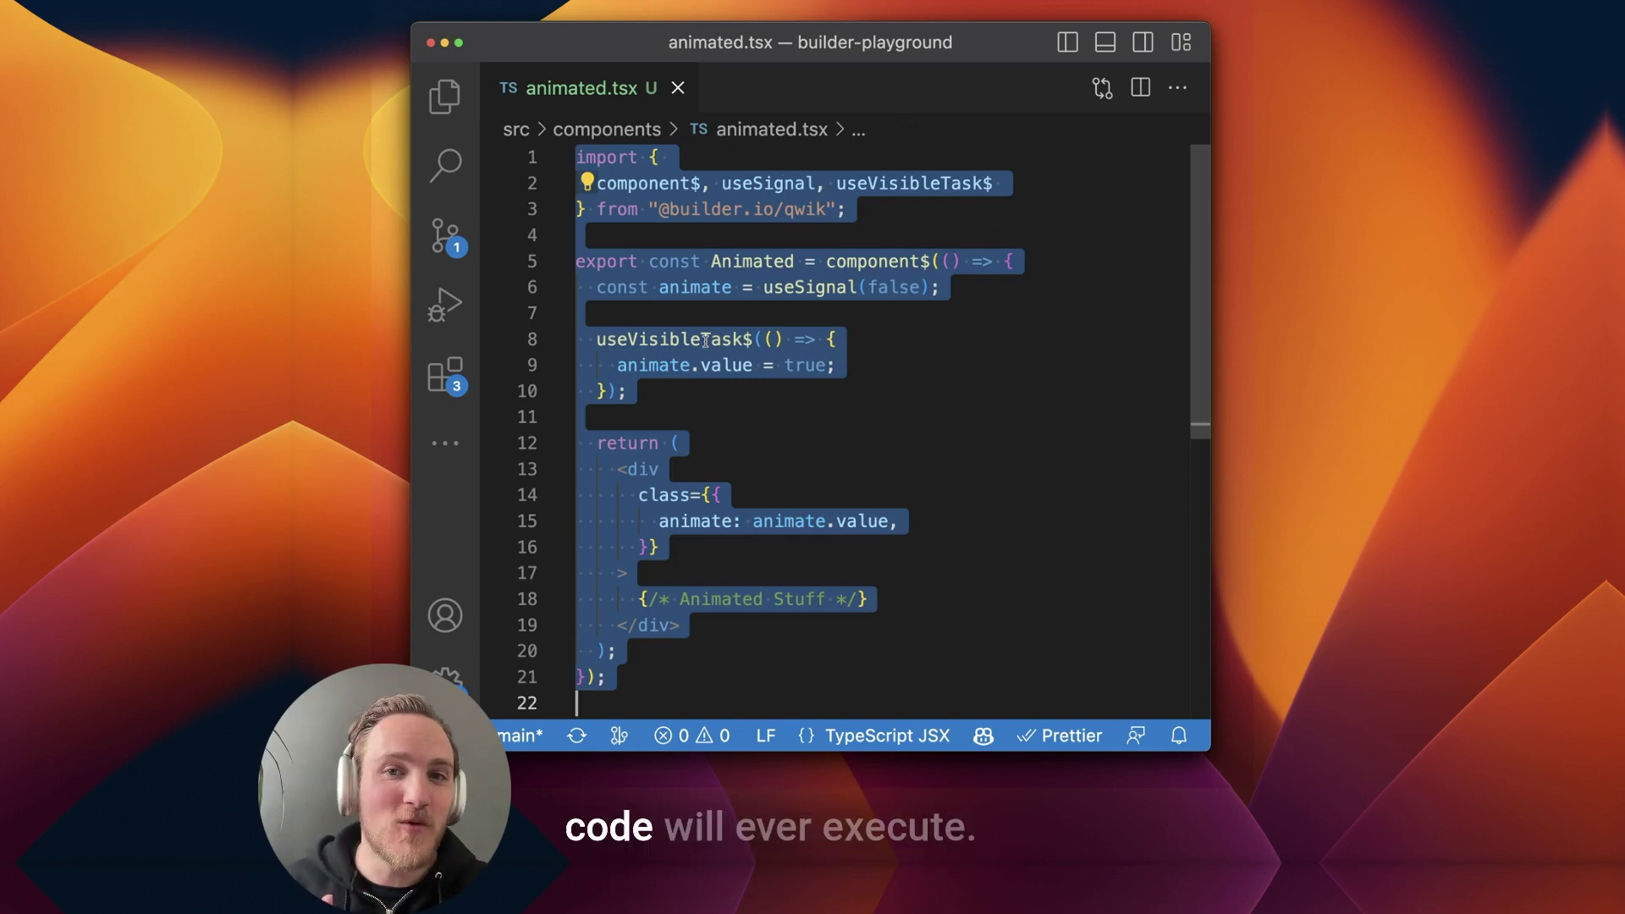
{"action": "key", "text": "Escape"}
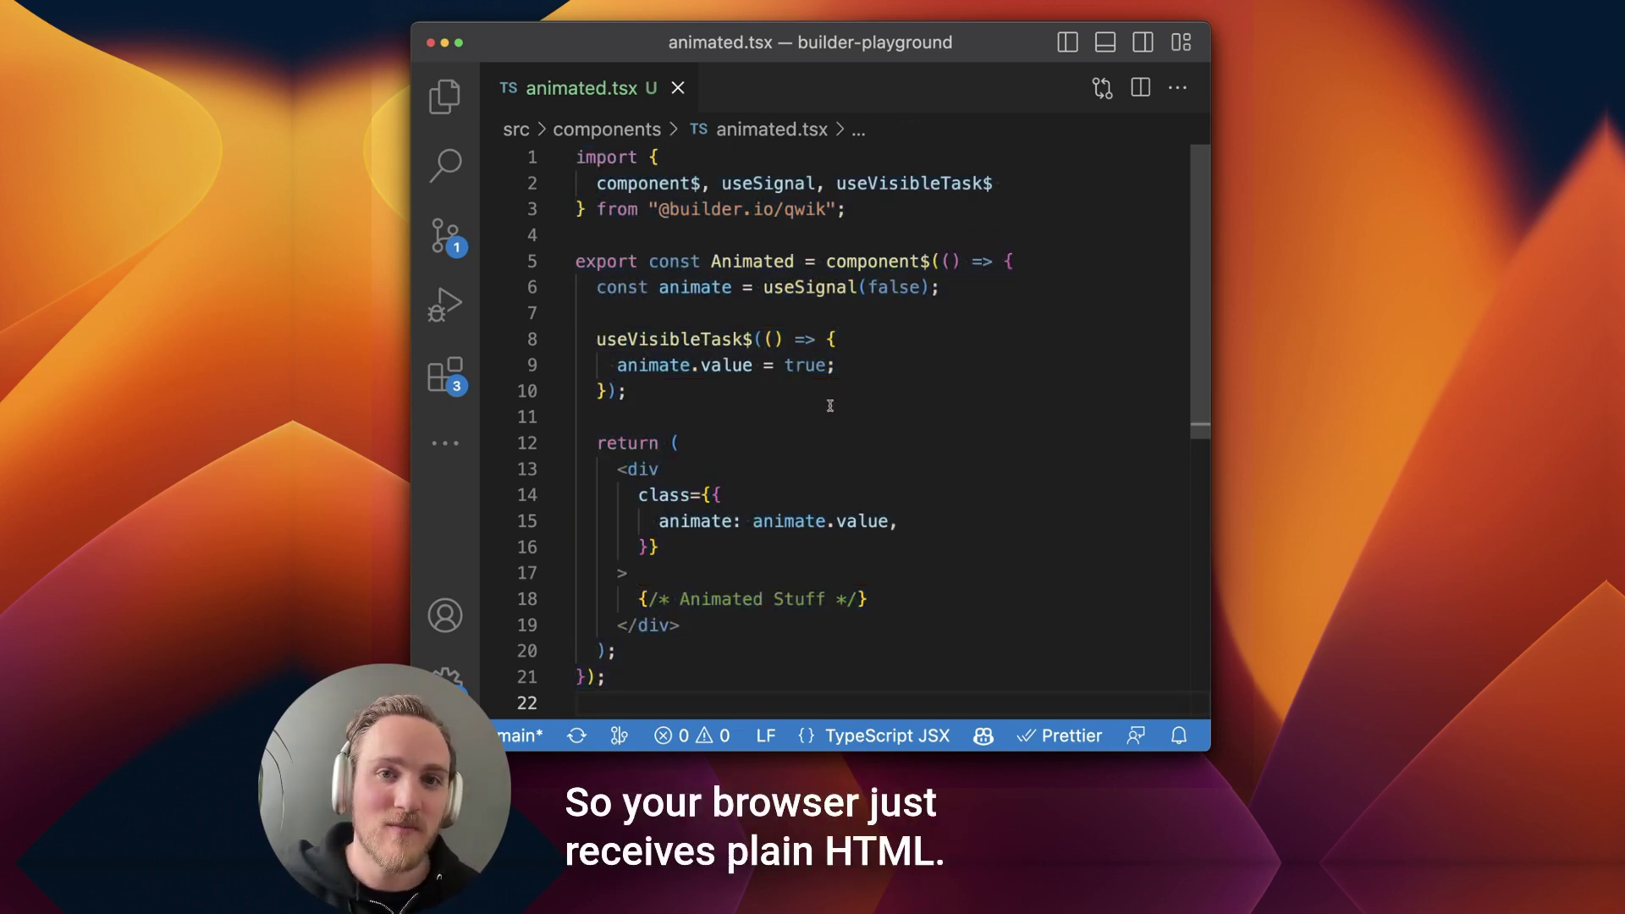
{"action": "left_click", "coordinate": [857, 362]}
{"action": "key", "text": "shift+Home"}
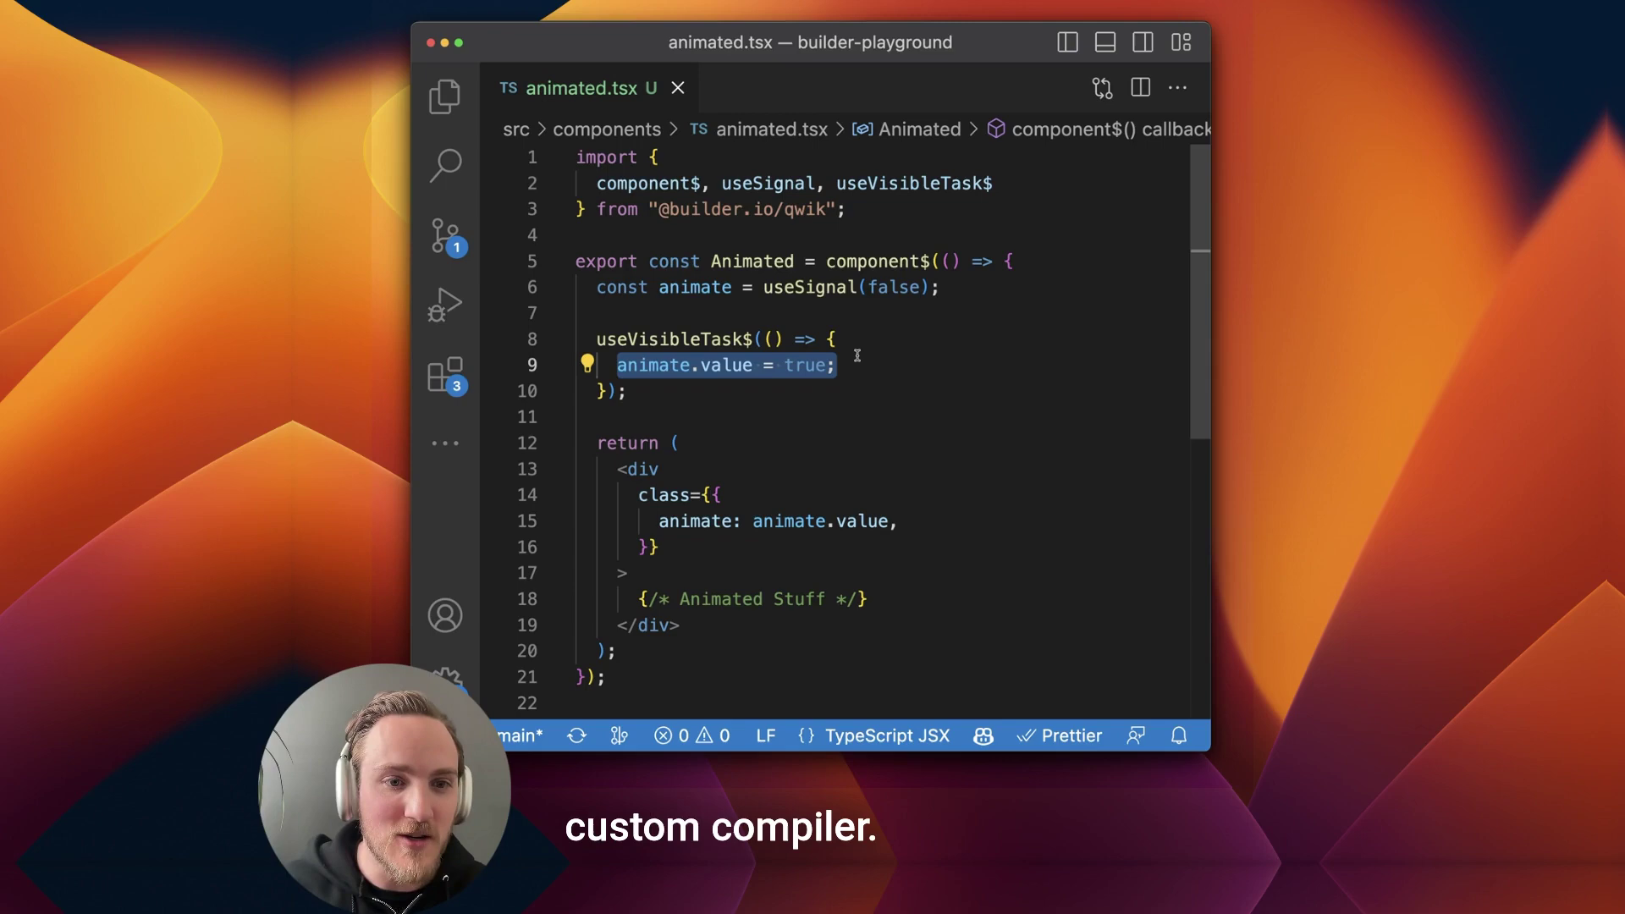
{"action": "left_click", "coordinate": [597, 417]}
{"action": "left_click_drag", "start_coordinate": [597, 442], "coordinate": [682, 625]}
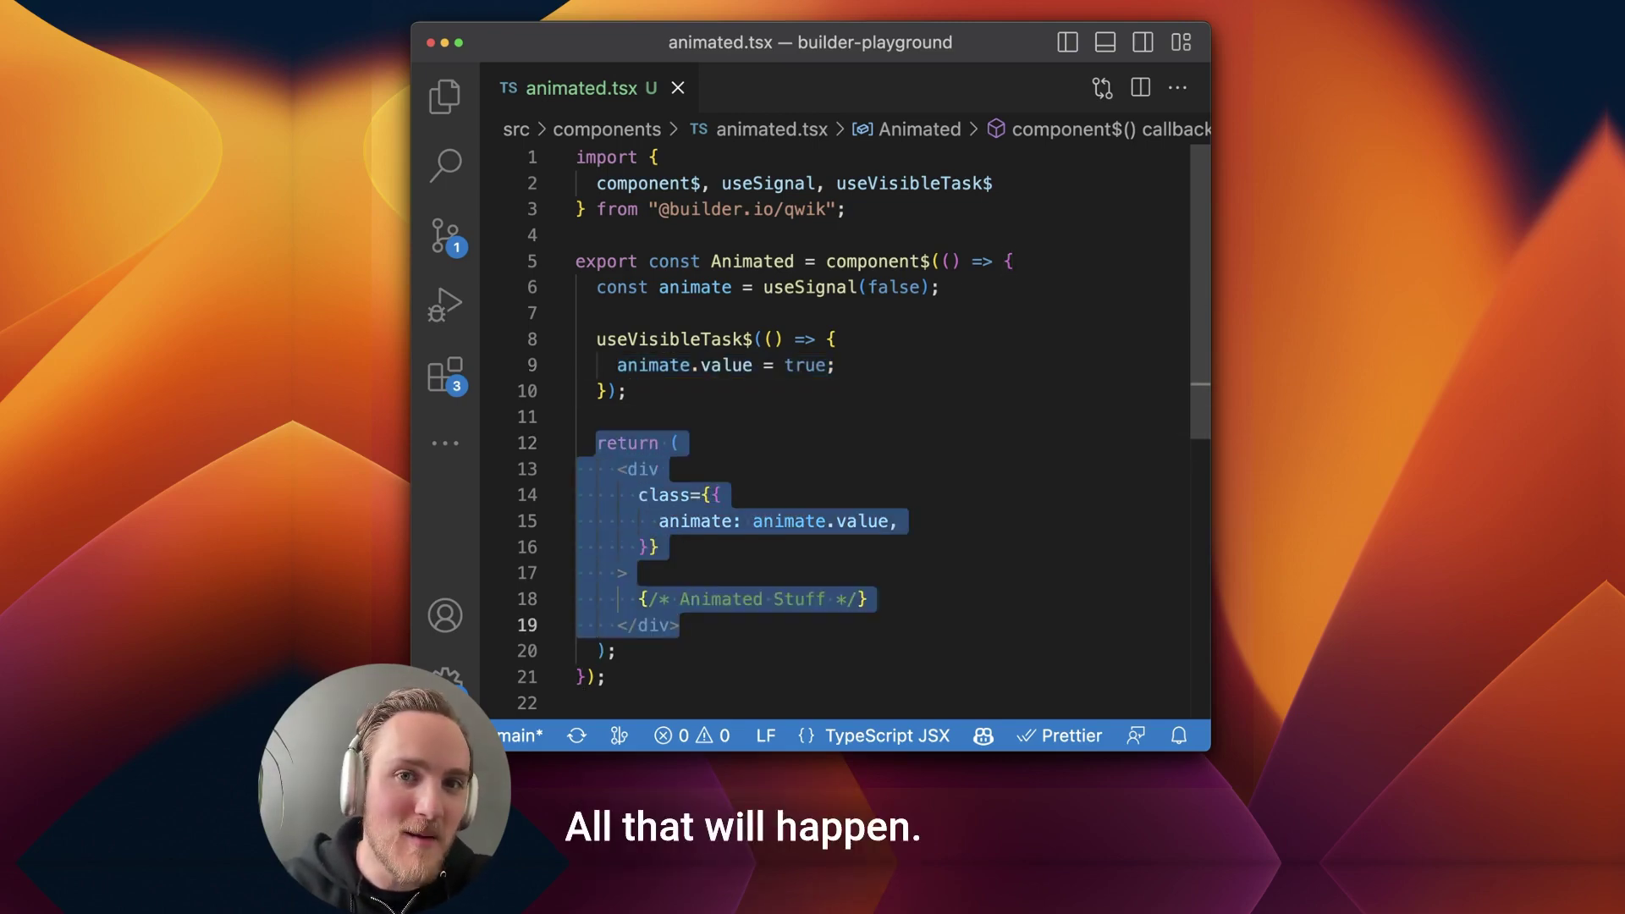
{"action": "left_click_drag", "start_coordinate": [618, 364], "coordinate": [875, 362]}
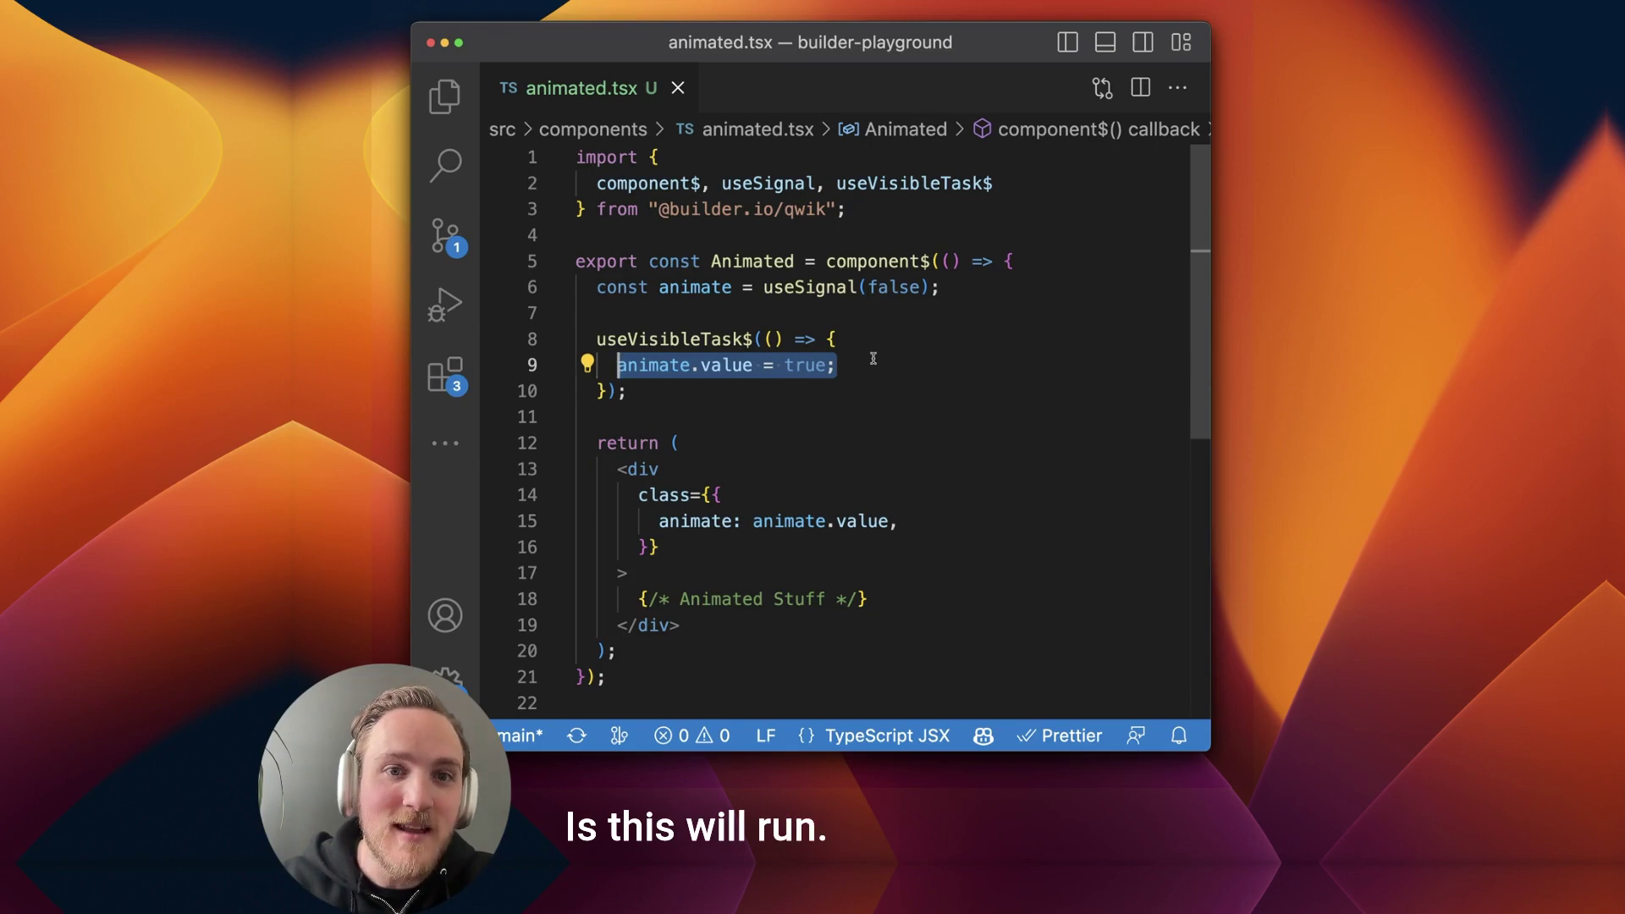
{"action": "left_click", "coordinate": [681, 442]}
{"action": "left_click_drag", "start_coordinate": [637, 495], "coordinate": [723, 496]}
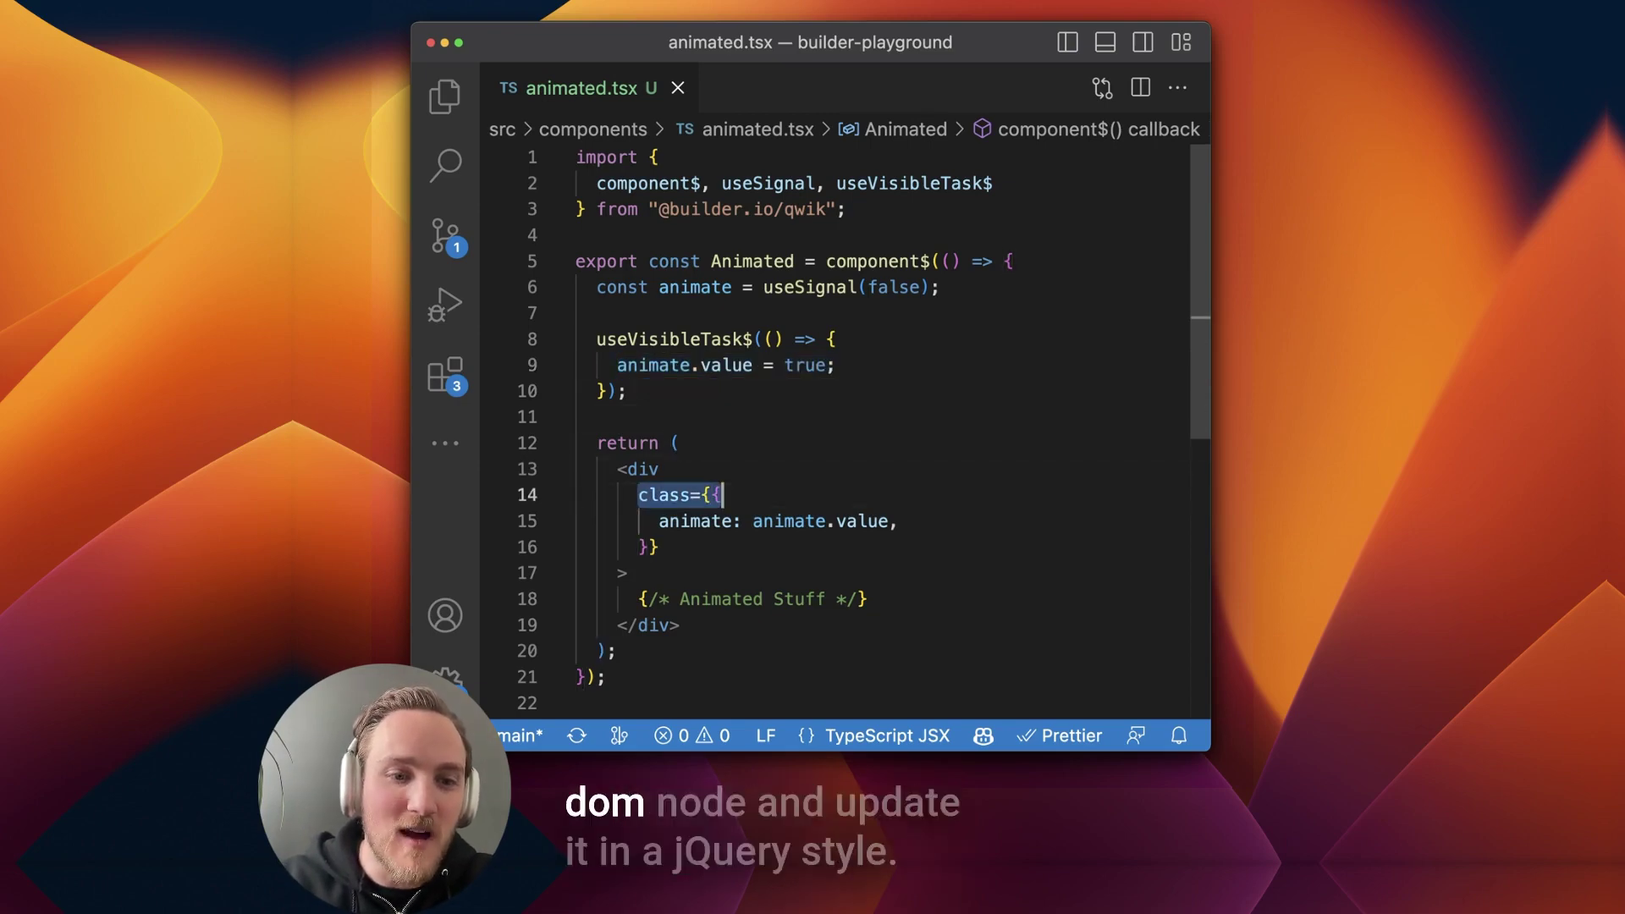
{"action": "key", "text": "shift+Down"}
{"action": "key", "text": "shift+Down"}
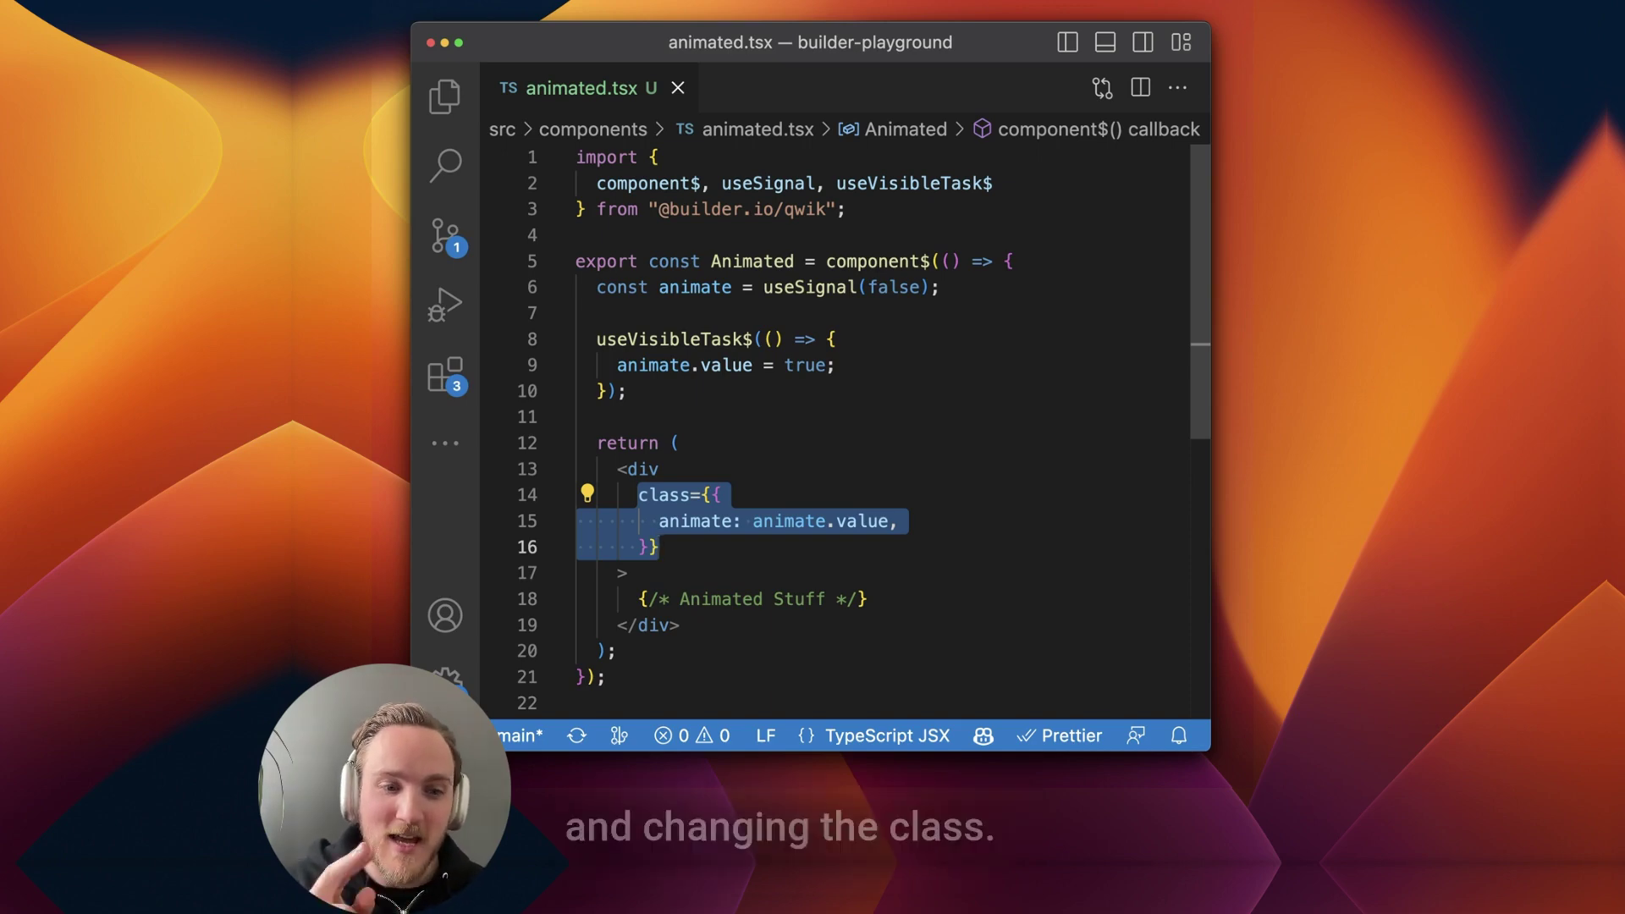
- Select both useVisibleTask$ occurrences in animated.tsx so they can be renamed to useTask$
{"action": "left_click", "coordinate": [831, 434]}
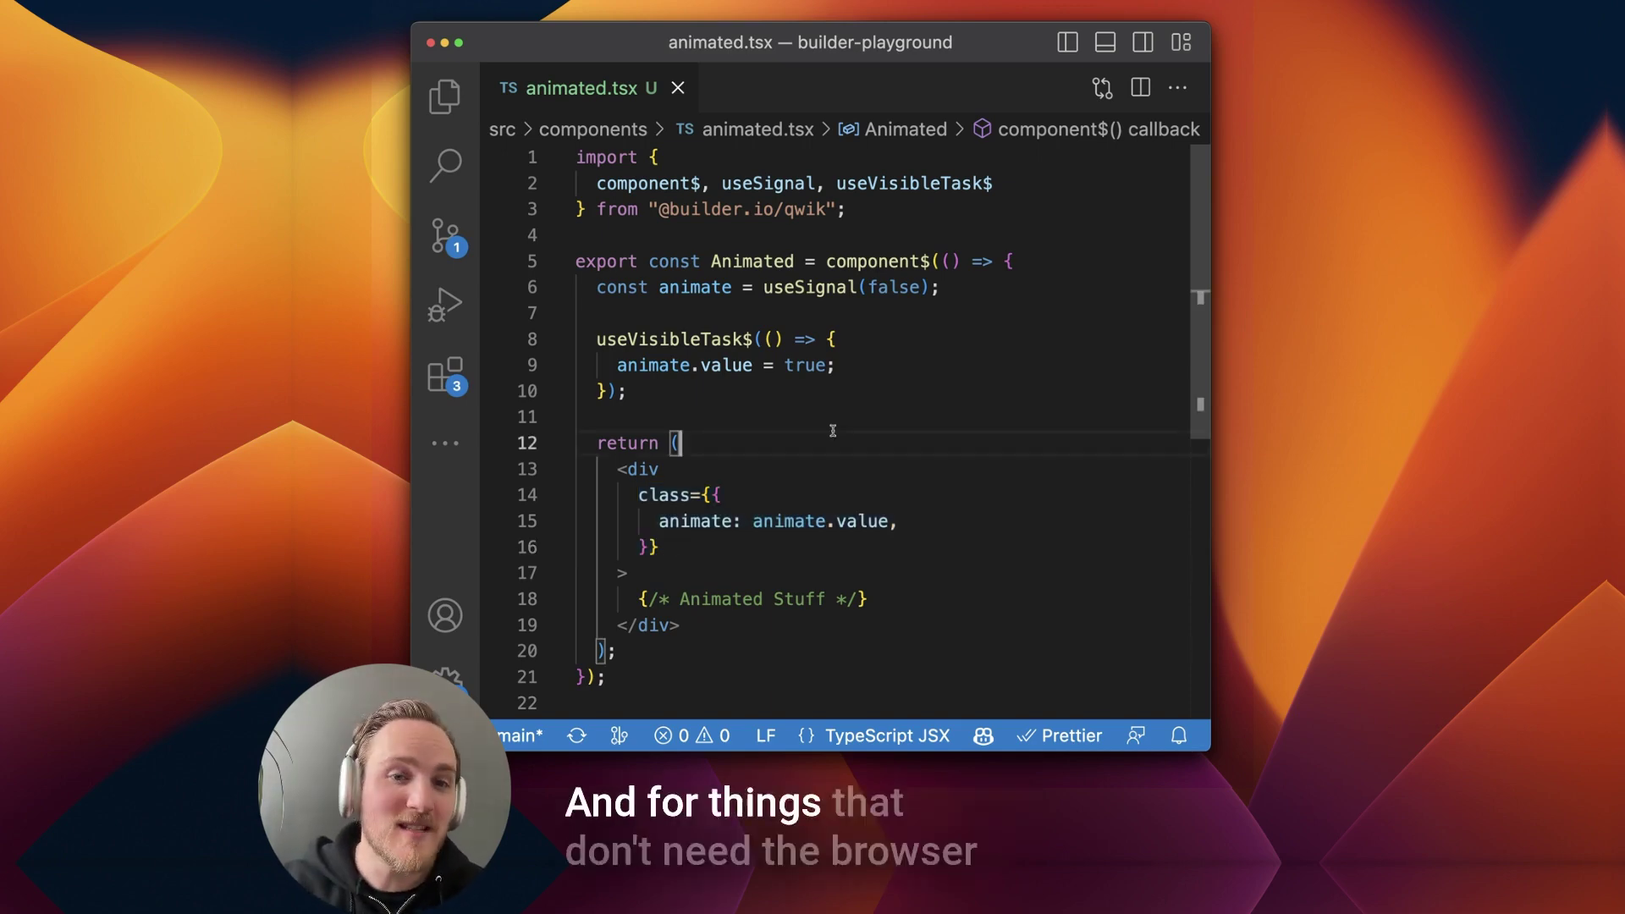
{"action": "left_click", "coordinate": [696, 340]}
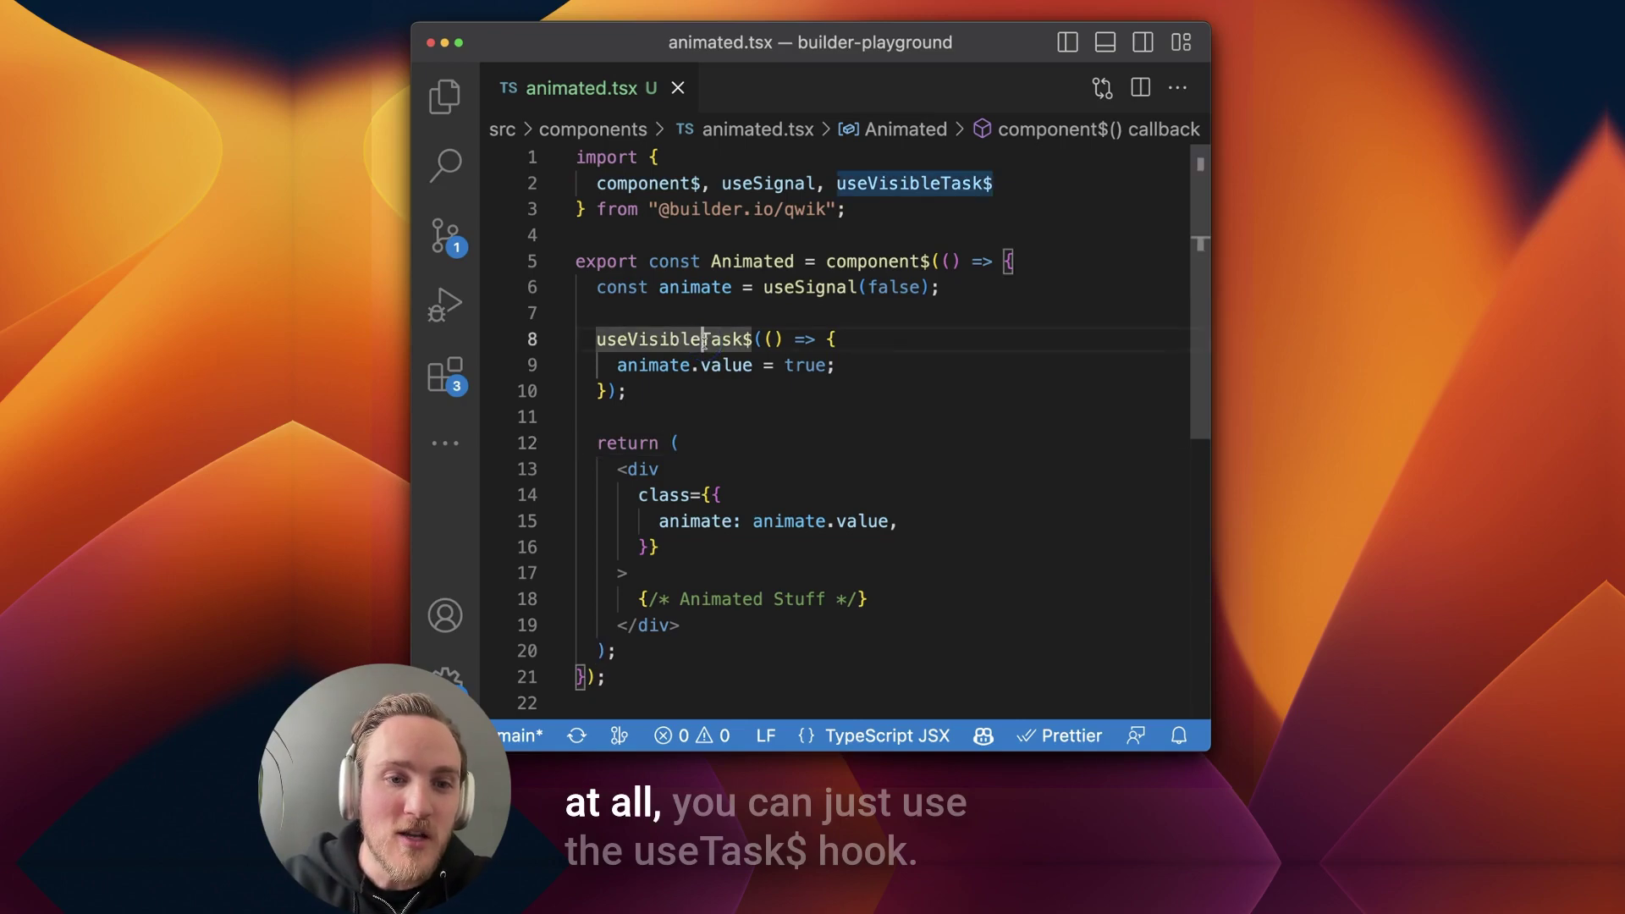
{"action": "double_click", "coordinate": [661, 340]}
{"action": "key", "text": "super+d"}
{"action": "type", "text": "useTask$"}
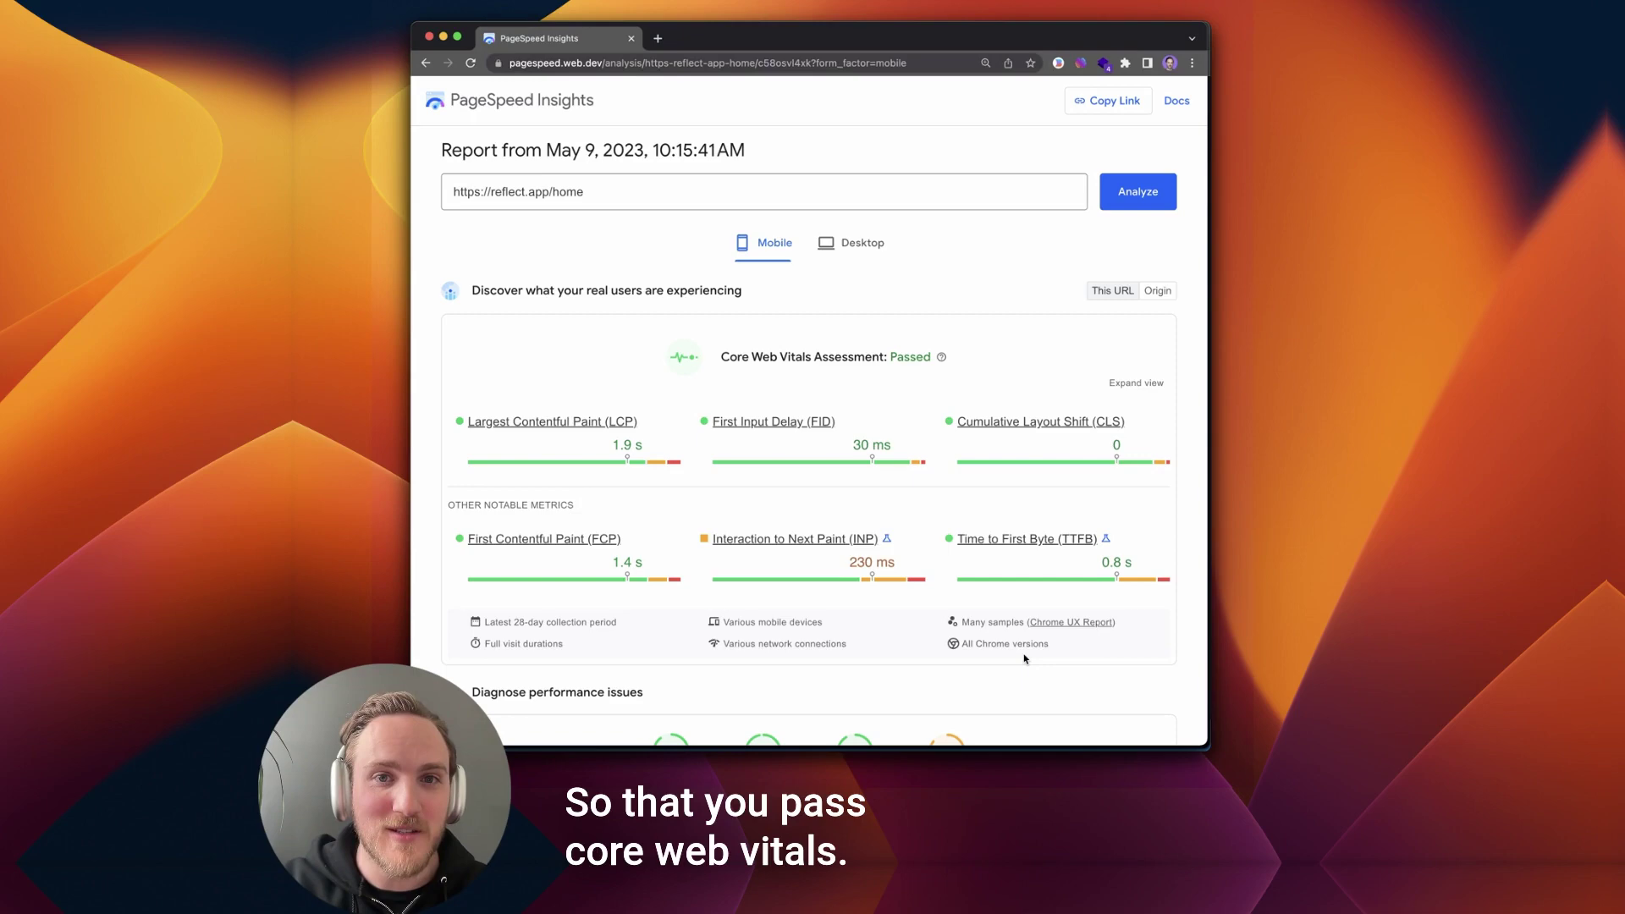
{"action": "scroll", "coordinate": [1025, 658], "scroll_direction": "down", "scroll_amount": 5}
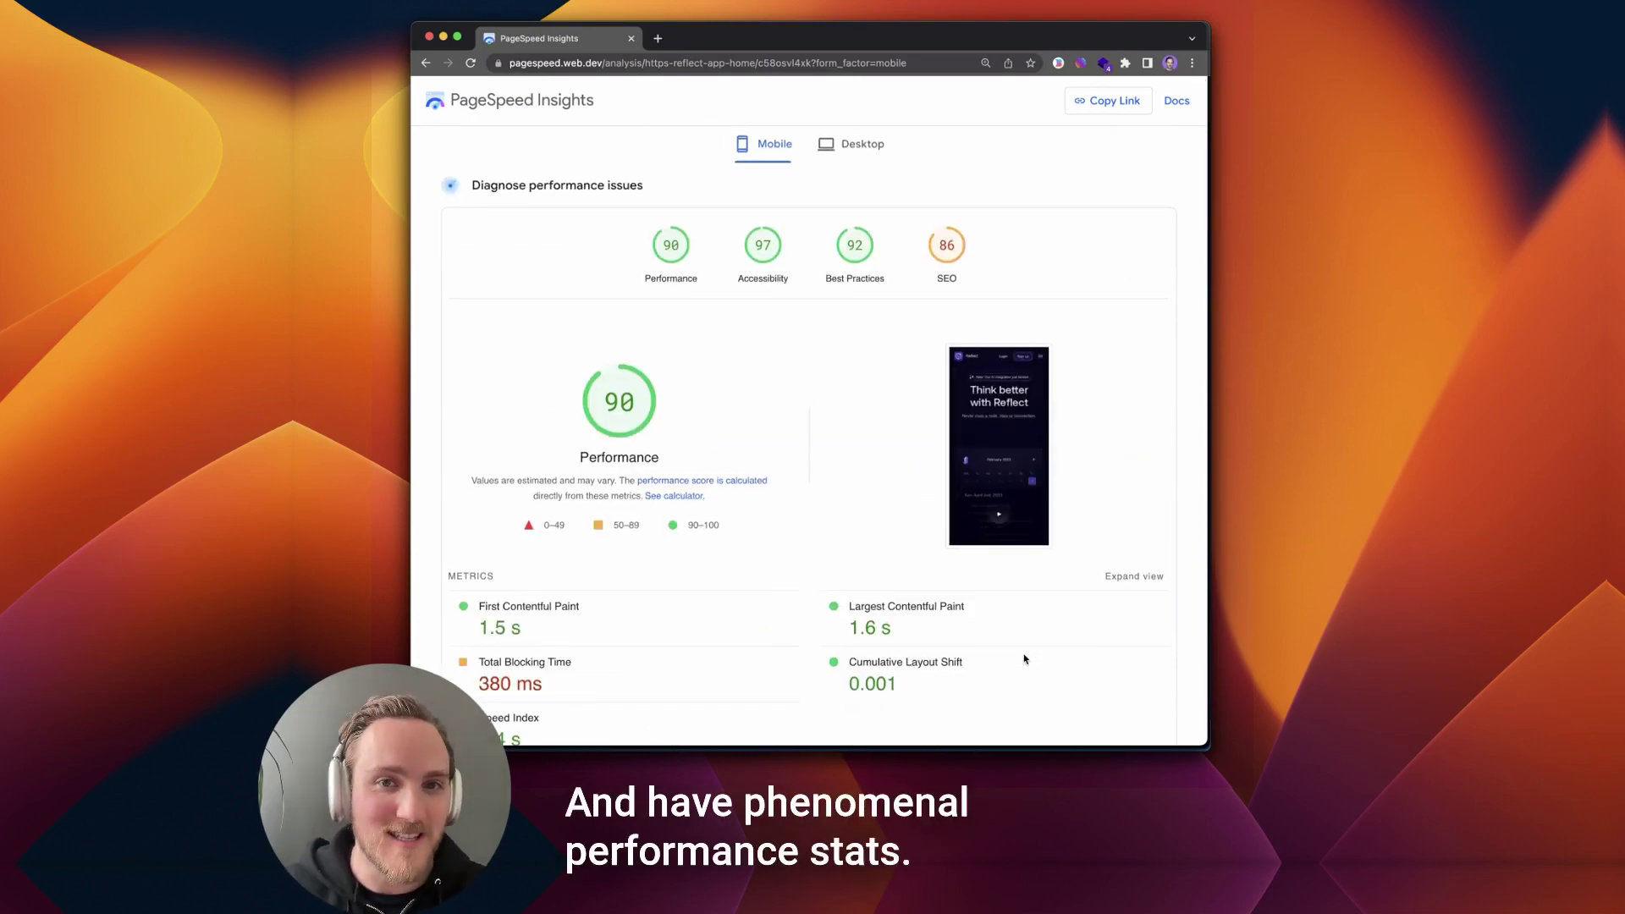